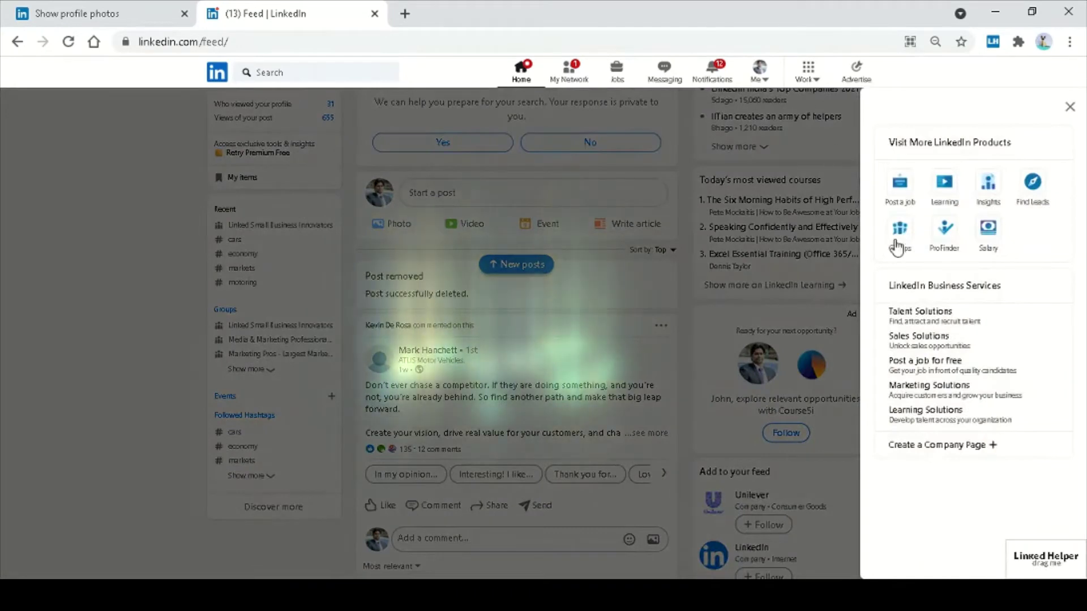
# - Open the LinkedIn Groups page and review the joined groups and the options for the Linked Small Business Innovators group
pyautogui.click(904, 237)
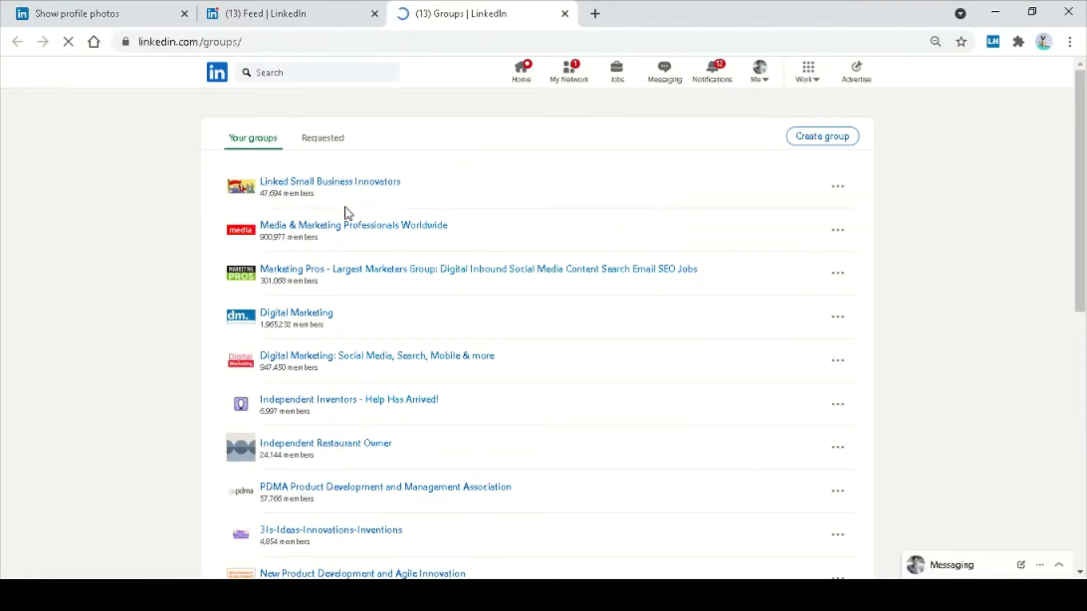
pyautogui.scroll(-4, 360, 194)
pyautogui.scroll(-15, 362, 195)
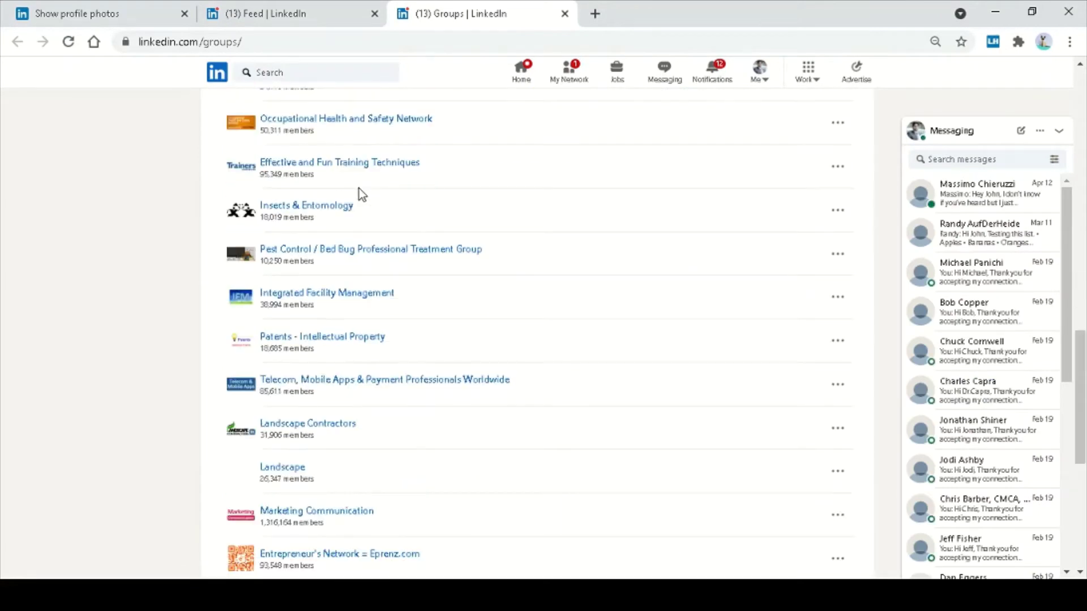
pyautogui.scroll(-7, 359, 188)
pyautogui.scroll(-3, 342, 272)
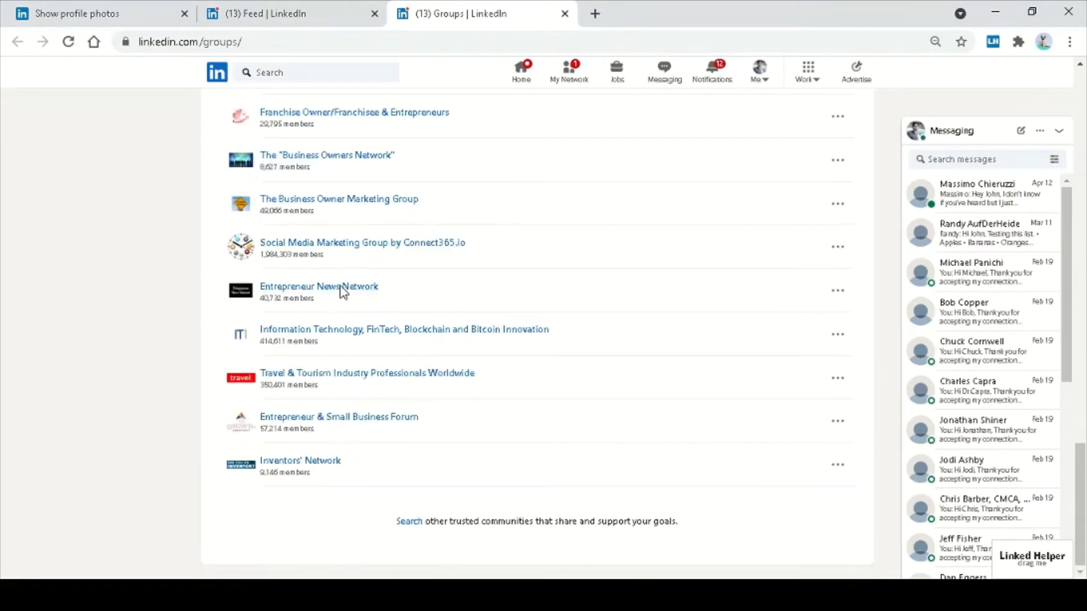
pyautogui.scroll(12, 340, 291)
pyautogui.scroll(10, 341, 285)
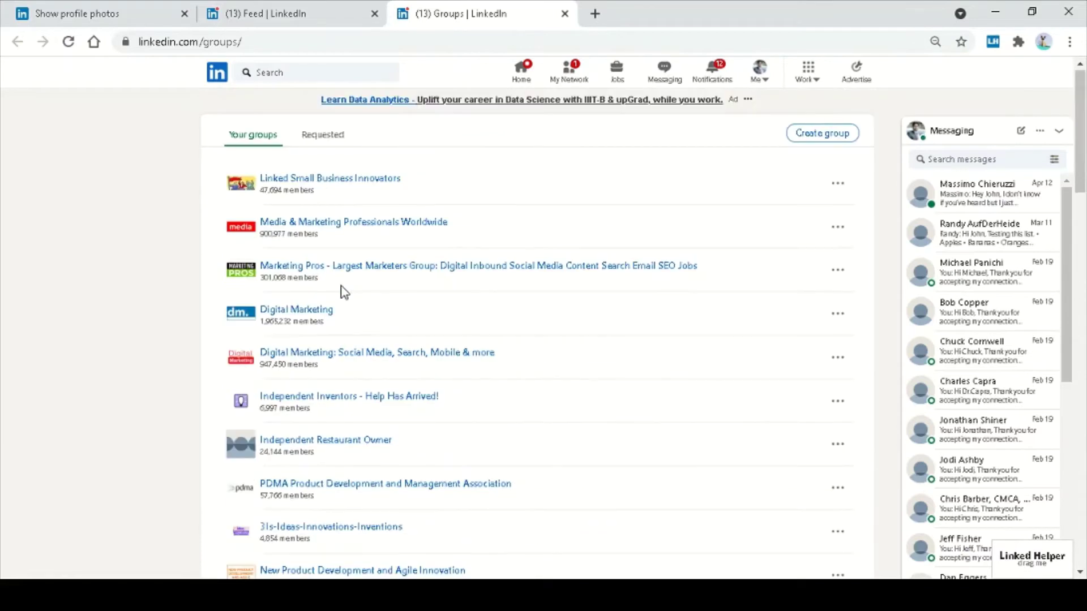
pyautogui.click(841, 190)
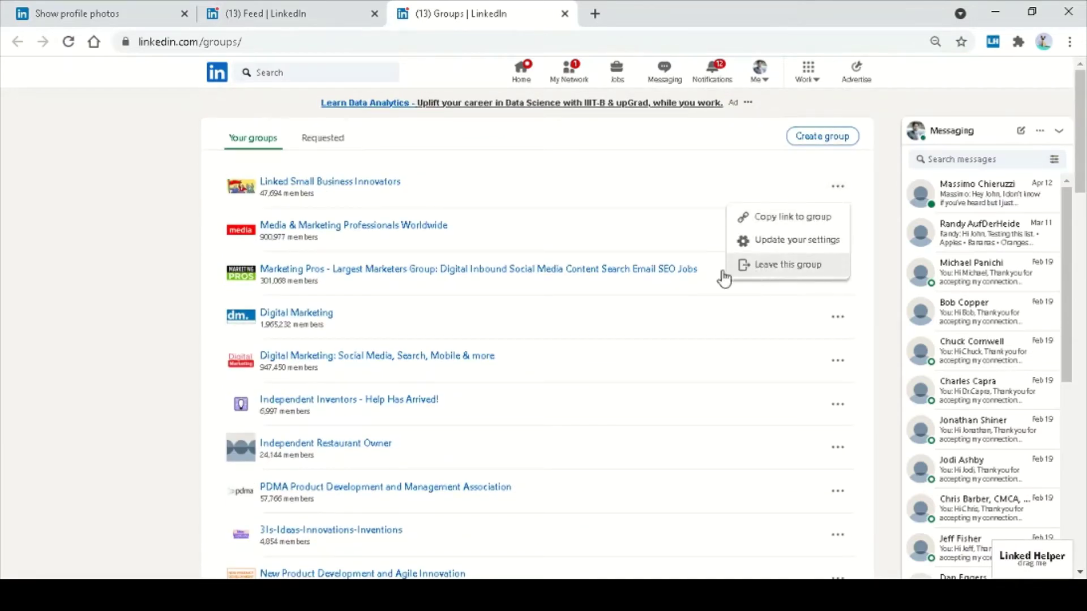
pyautogui.click(126, 224)
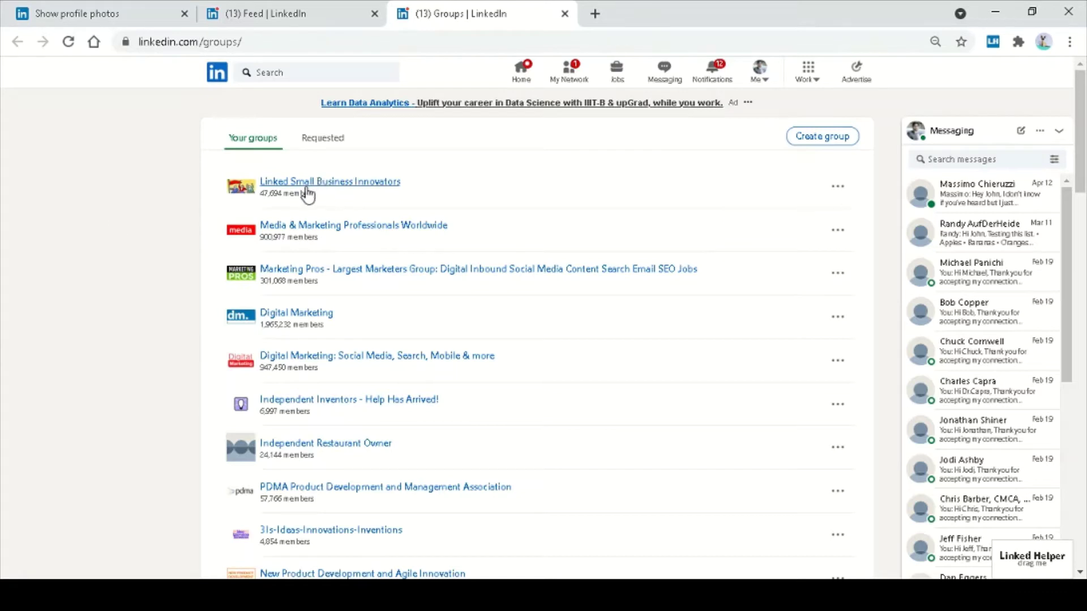
# - Search LinkedIn for the suggested term "entrepreneurship" and limit the results to groups
pyautogui.click(276, 72)
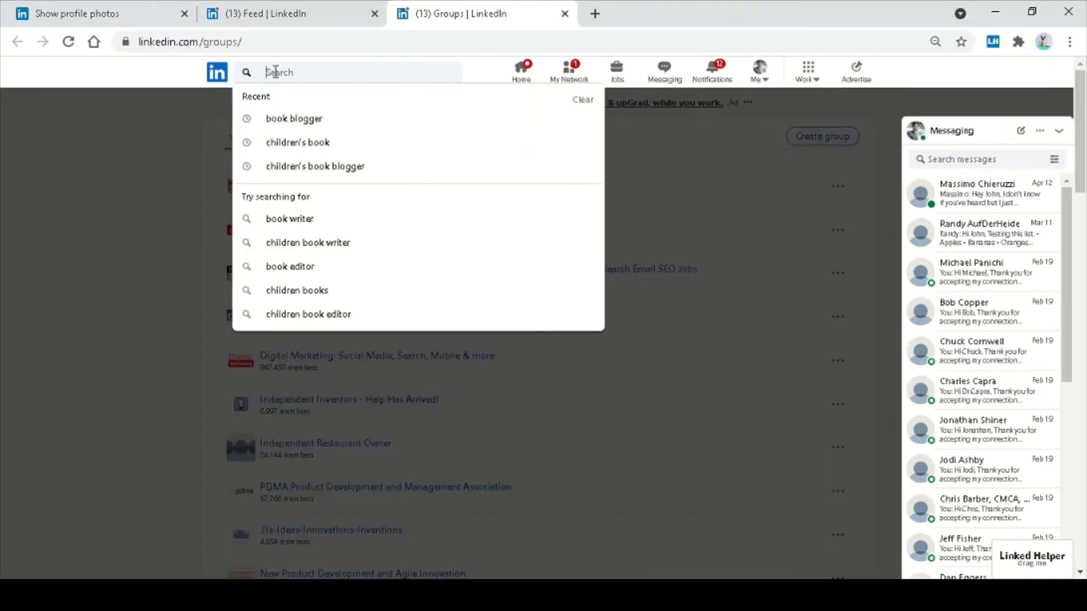
pyautogui.click(177, 138)
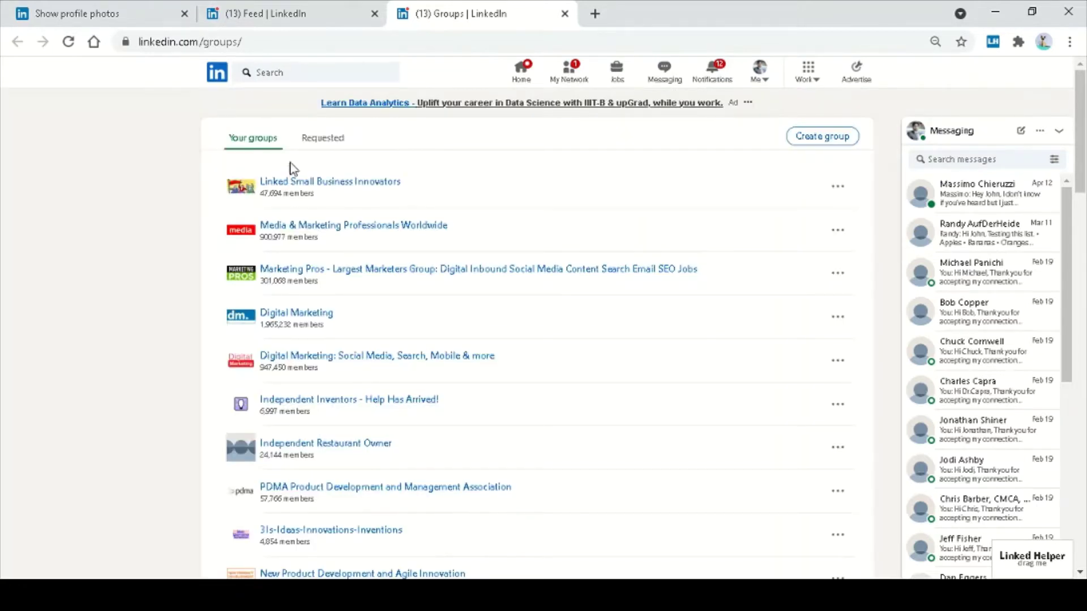
pyautogui.click(279, 72)
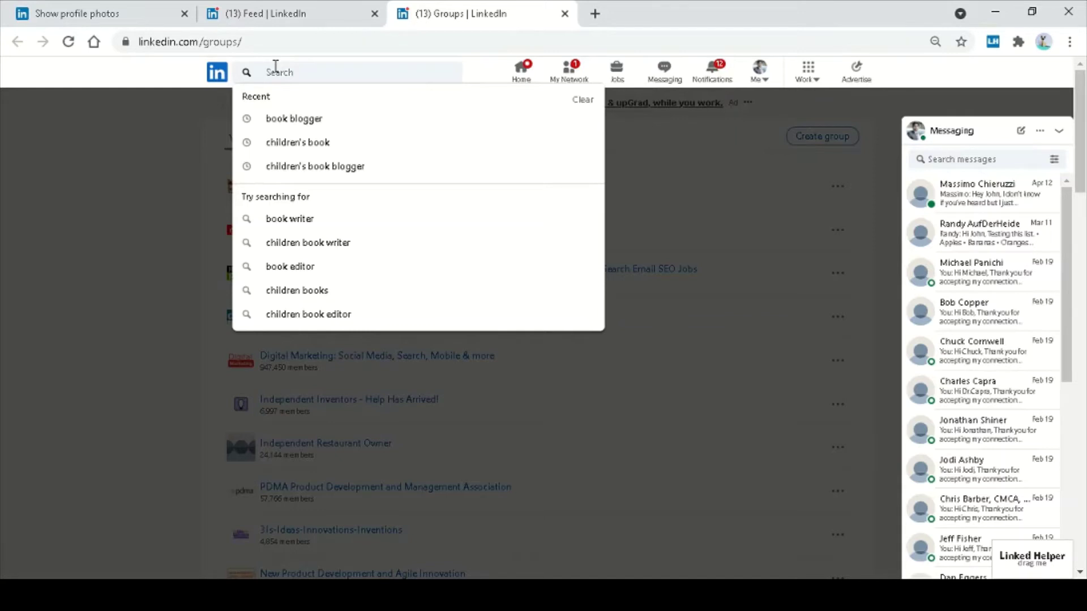
pyautogui.write('entrepruen')
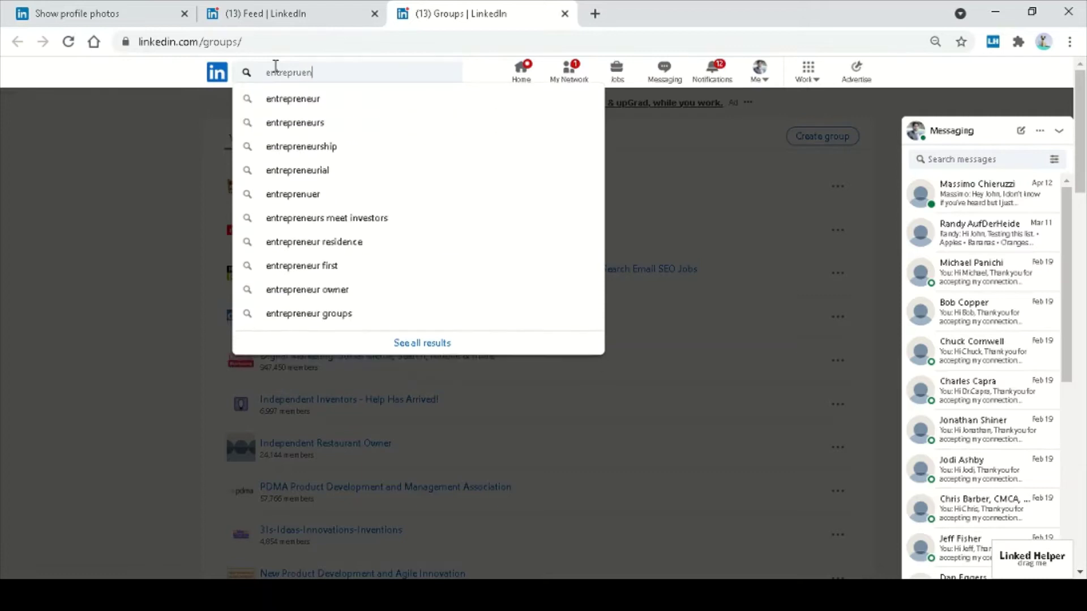
pyautogui.press('Down')
pyautogui.press('Down')
pyautogui.press('Down')
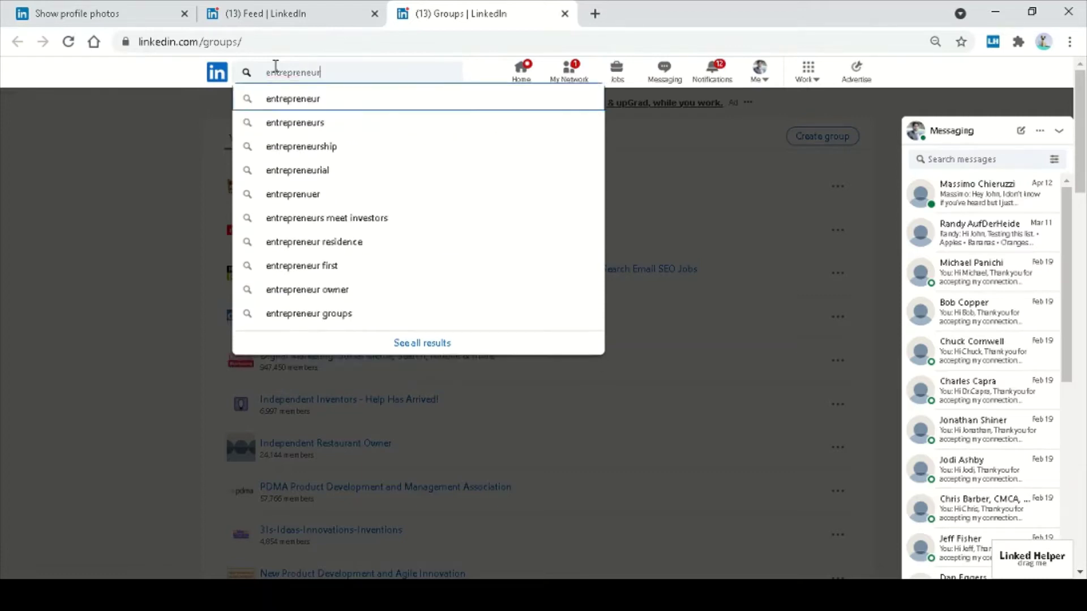
pyautogui.press('Return')
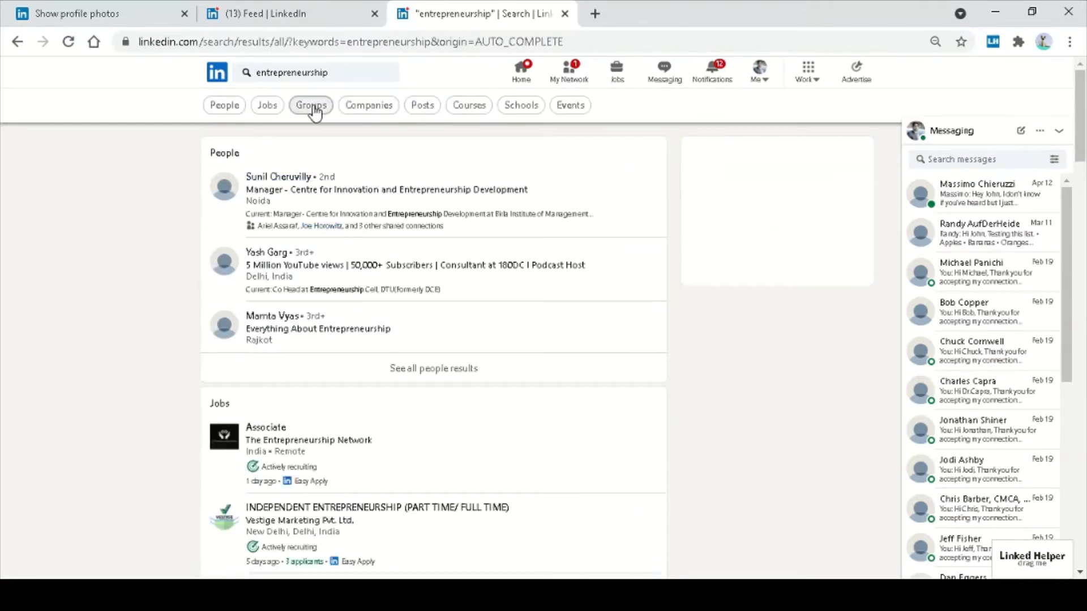
pyautogui.click(313, 108)
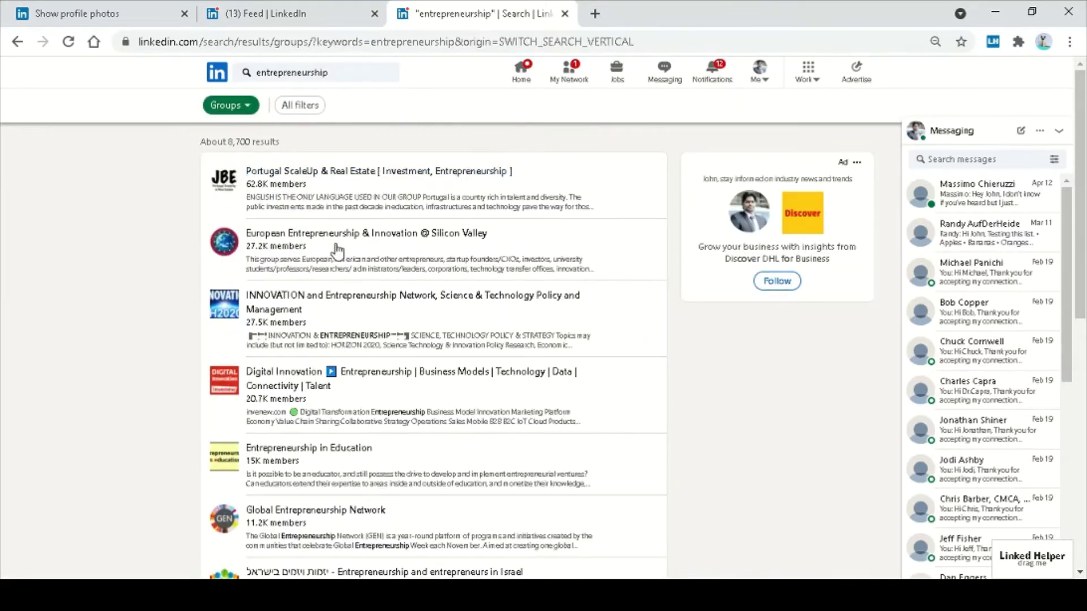
# - Change the group search term to "entrepreneurs" and run the search again
pyautogui.click(320, 71)
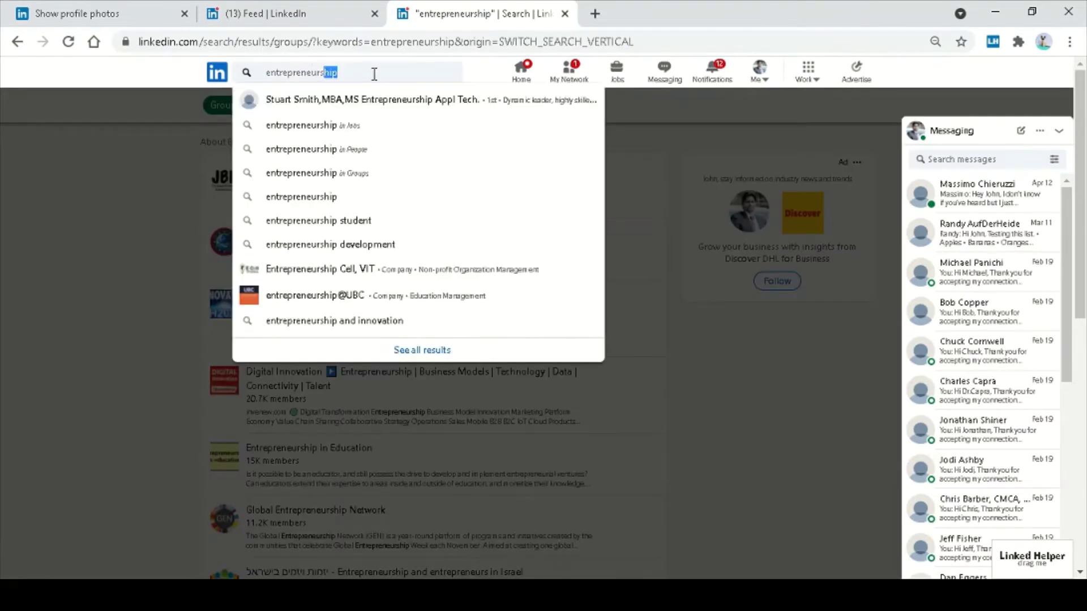
pyautogui.press('BackSpace')
pyautogui.press('BackSpace')
pyautogui.press('BackSpace')
pyautogui.press('Return')
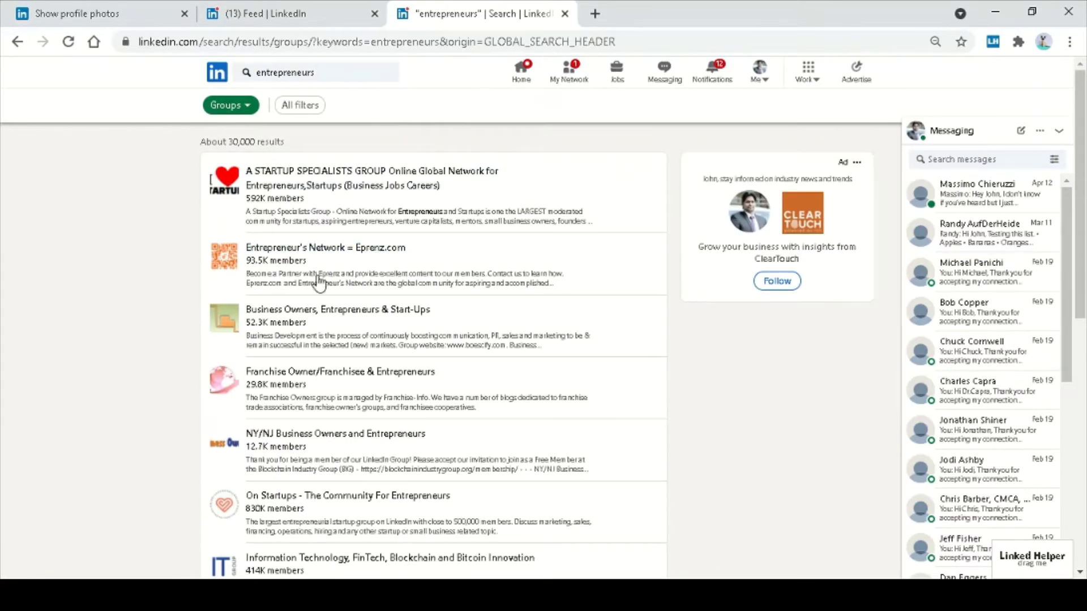
# - Open the A STARTUP SPECIALISTS GROUP, Business Owners, Entrepreneurs & Start-Ups, and On Startups groups from the results in separate browser tabs
pyautogui.scroll(-2, 310, 211)
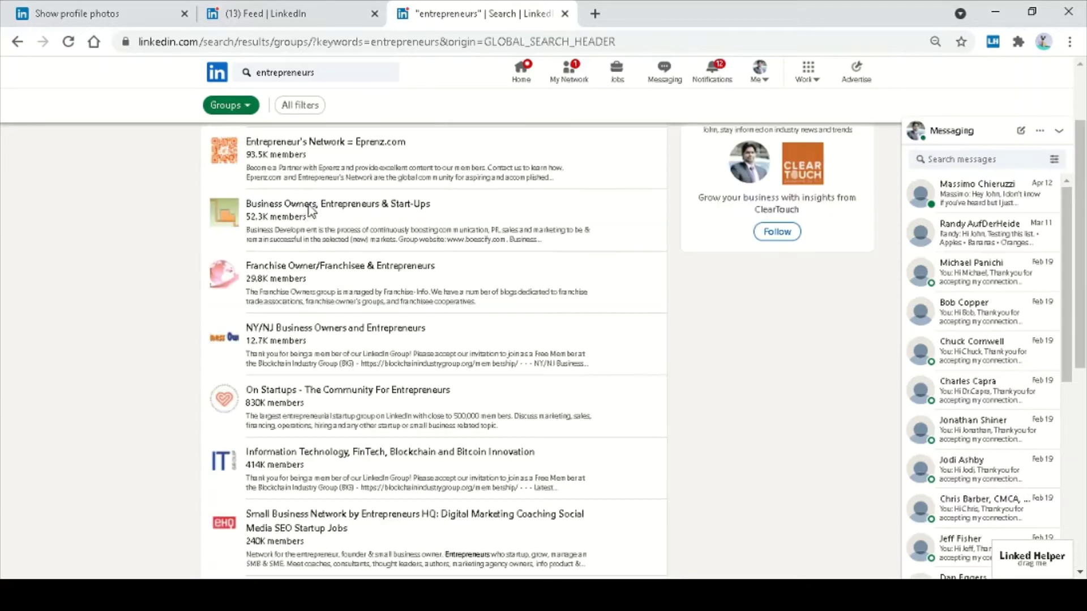
pyautogui.scroll(-2, 371, 260)
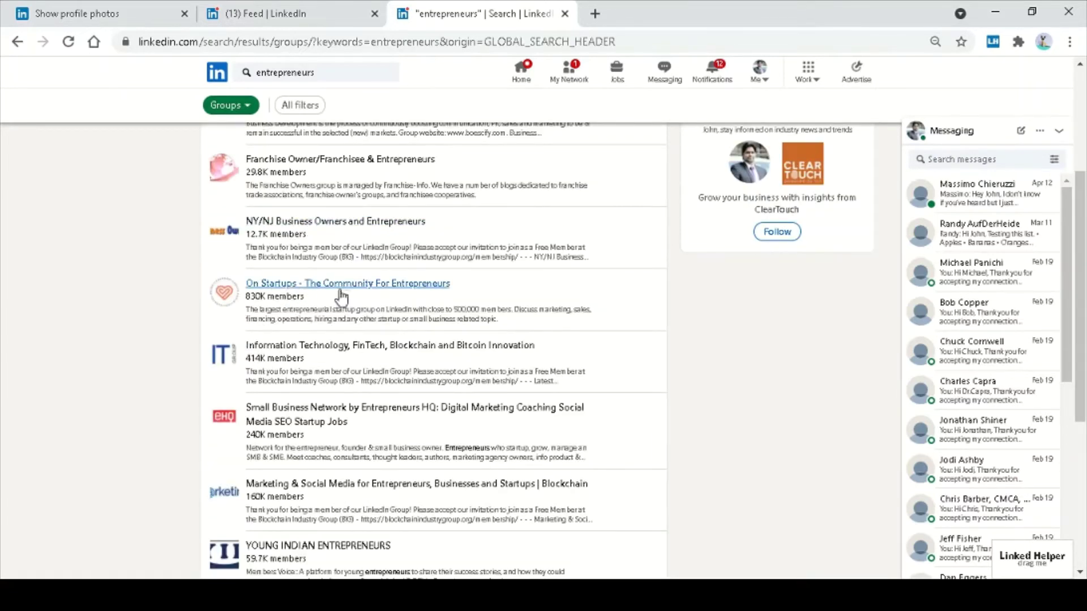
pyautogui.scroll(-2, 340, 294)
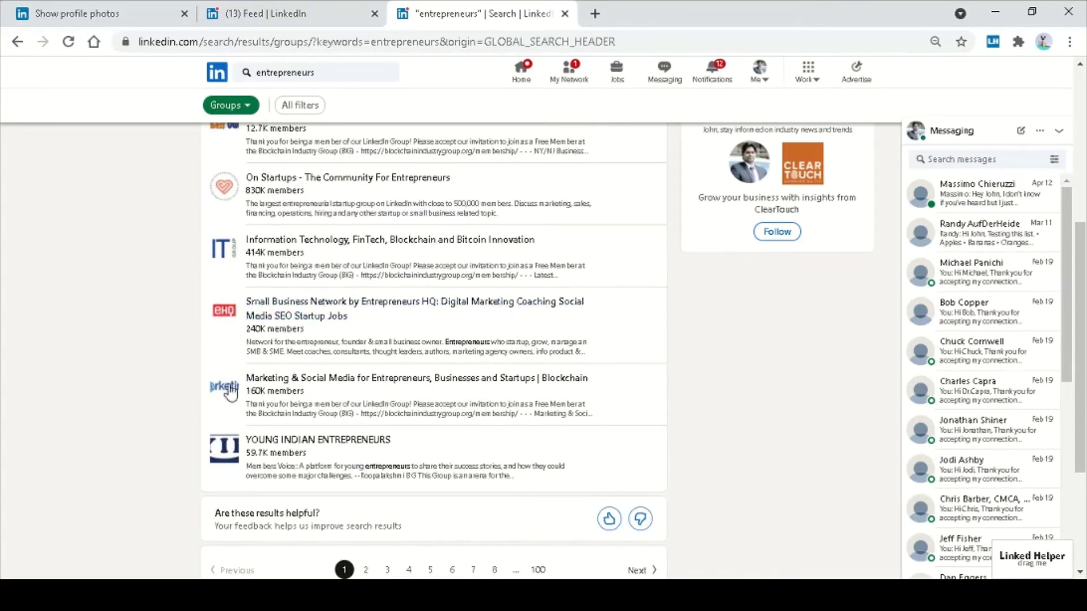
pyautogui.scroll(5, 267, 346)
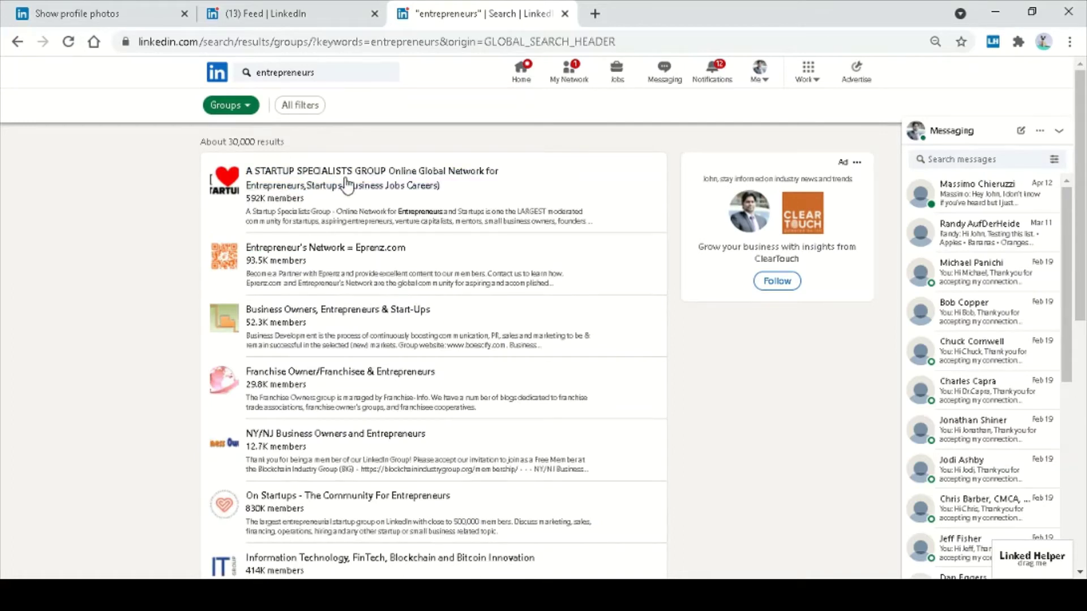
pyautogui.keyDown('ctrl'); pyautogui.click(315, 182); pyautogui.keyUp('ctrl')
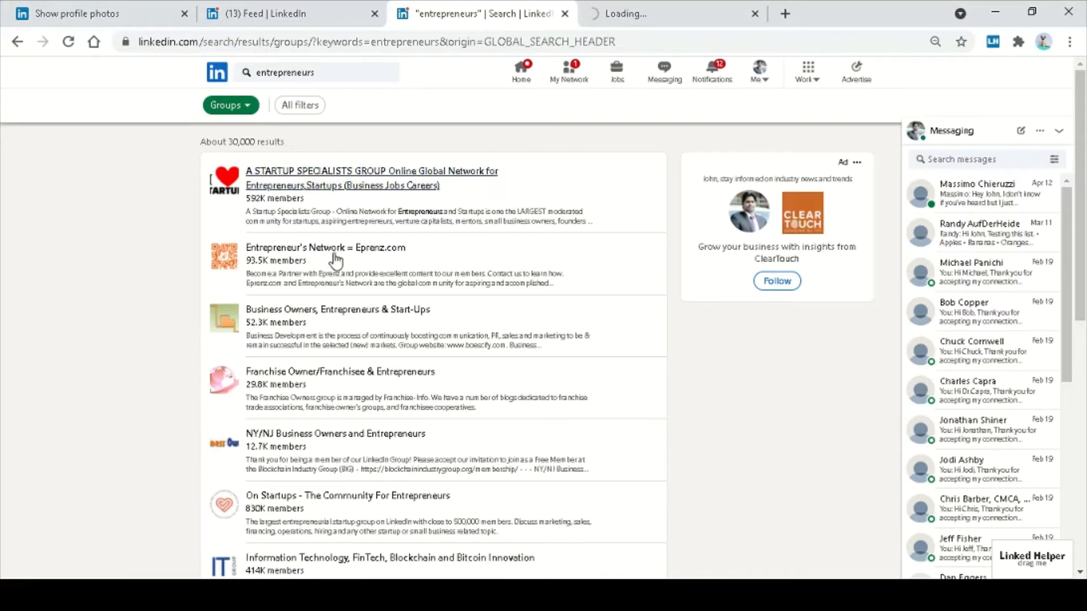
pyautogui.keyDown('ctrl'); pyautogui.click(321, 311); pyautogui.keyUp('ctrl')
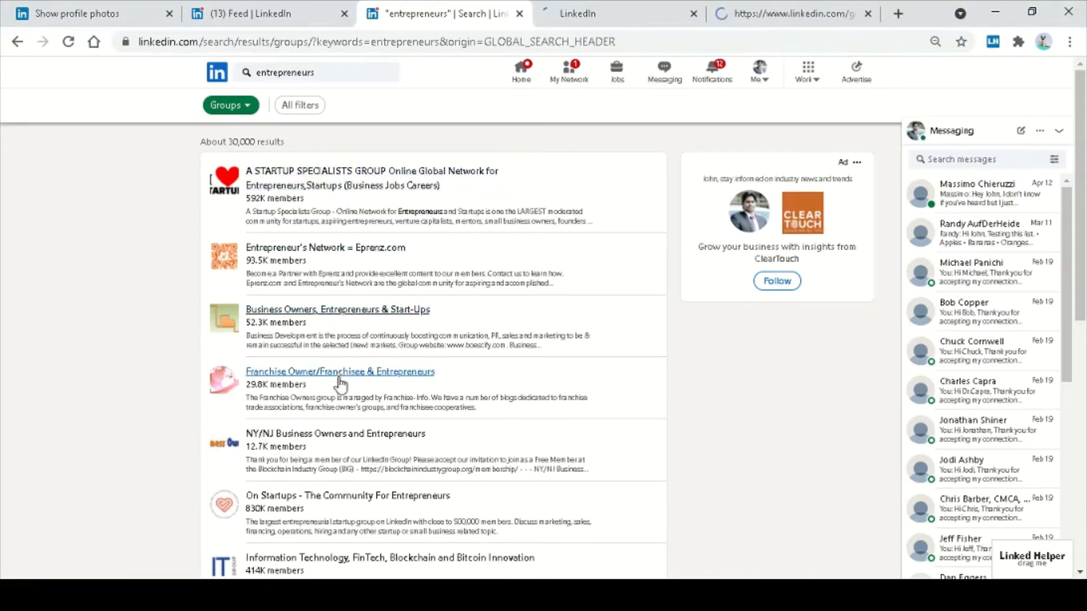
pyautogui.scroll(-2, 366, 344)
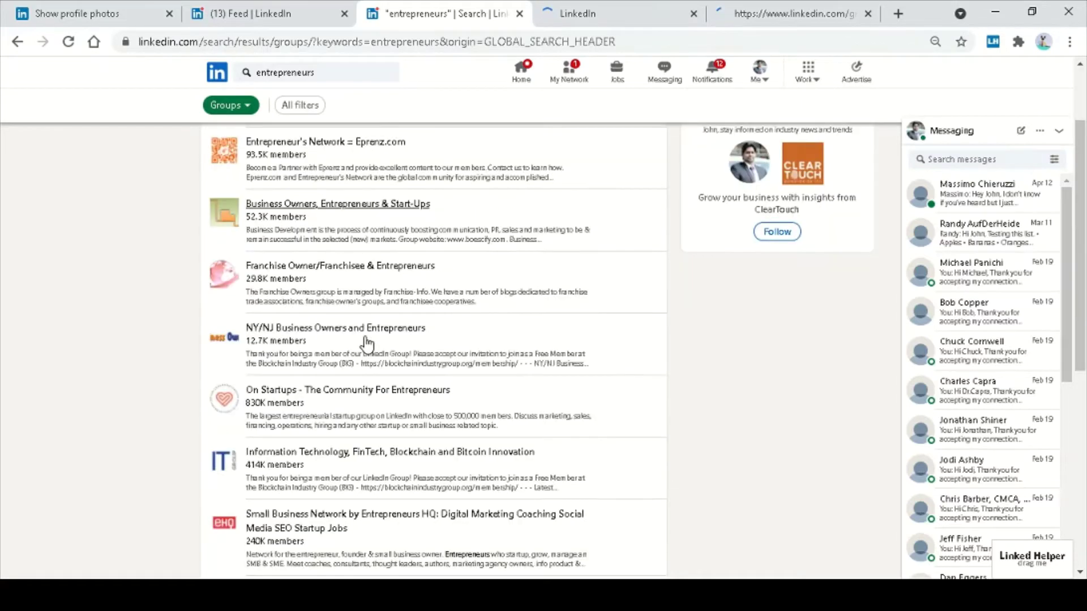
pyautogui.keyDown('ctrl'); pyautogui.click(338, 395); pyautogui.keyUp('ctrl')
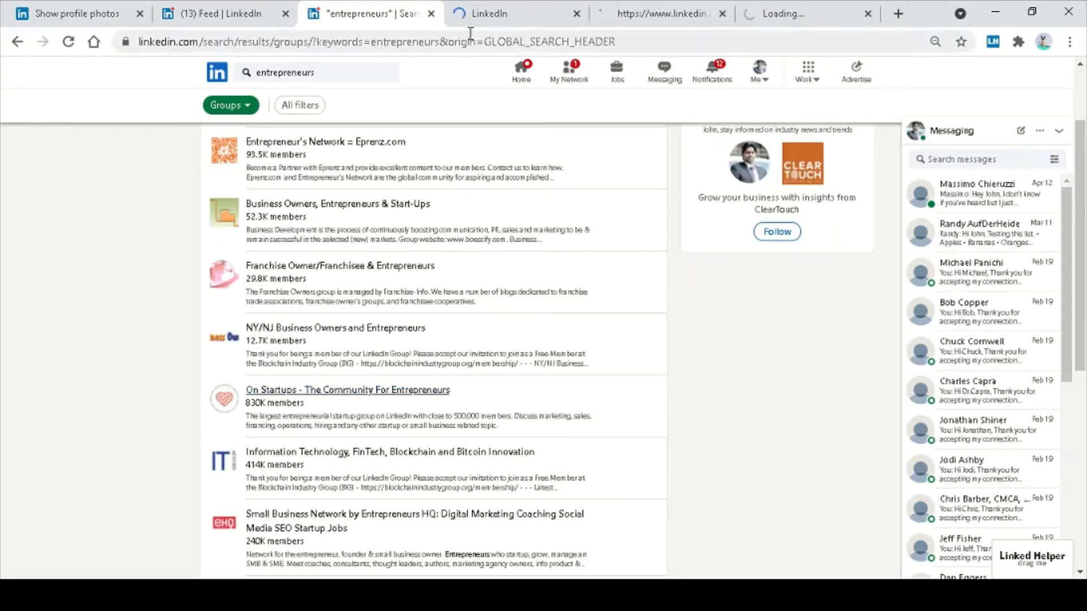
# - Examine the A STARTUP SPECIALISTS GROUP page, including its member count and conversation area
pyautogui.click(486, 17)
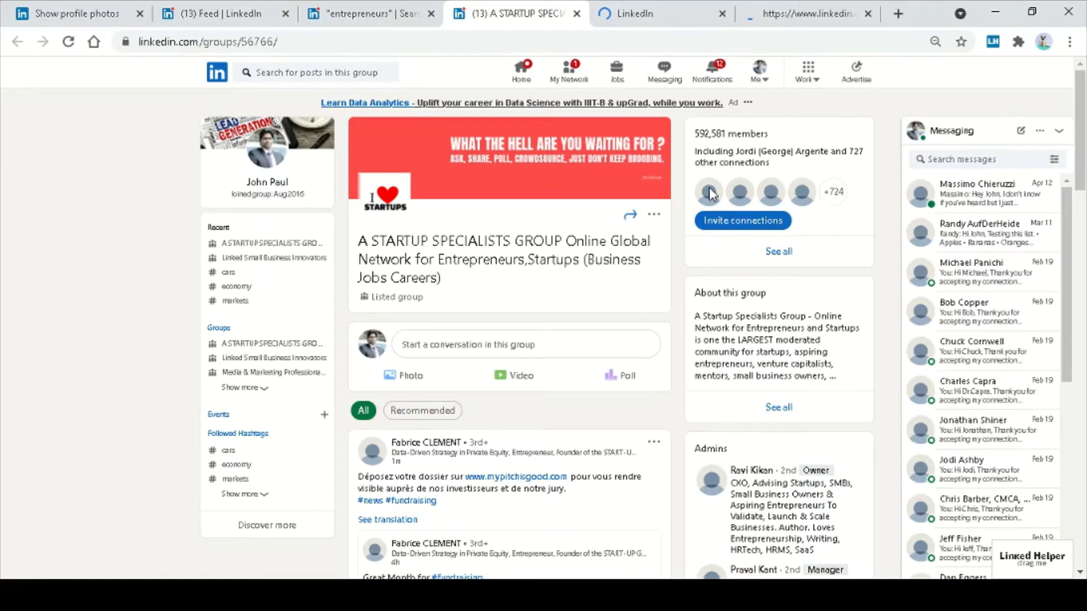
pyautogui.scroll(-2, 548, 224)
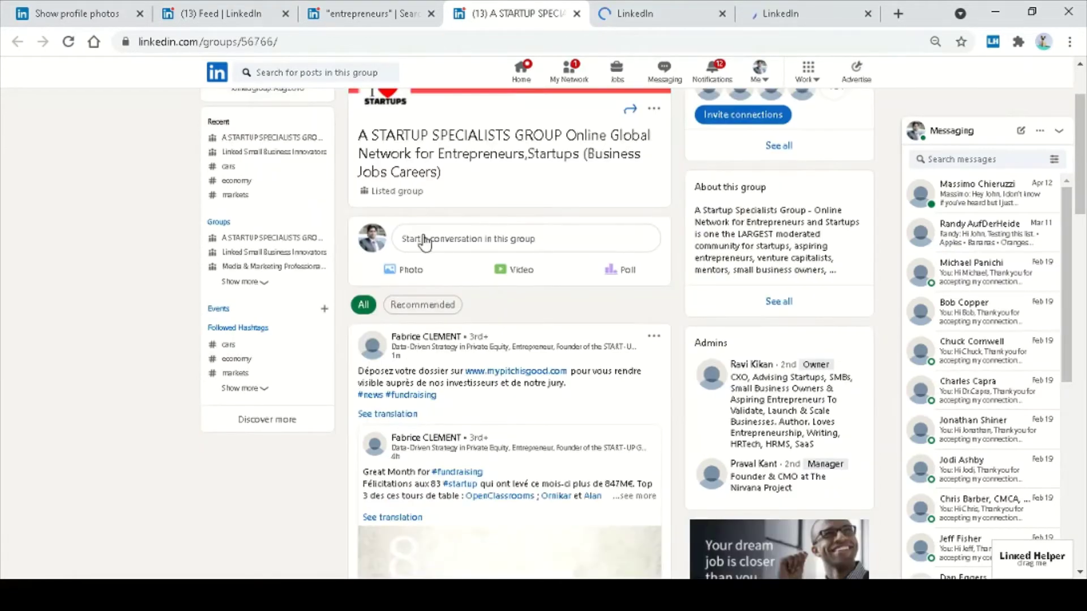
pyautogui.scroll(2, 453, 232)
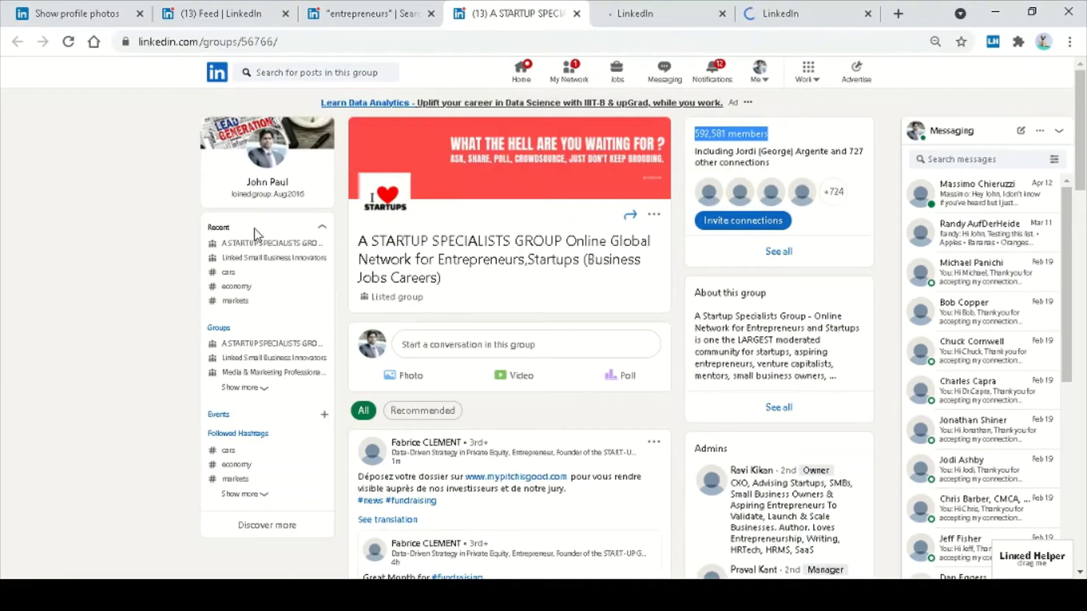
# - Close the Business Owners, Entrepreneurs & Start-Ups and A STARTUP SPECIALISTS GROUP tabs, leaving the On Startups group page open
pyautogui.click(650, 9)
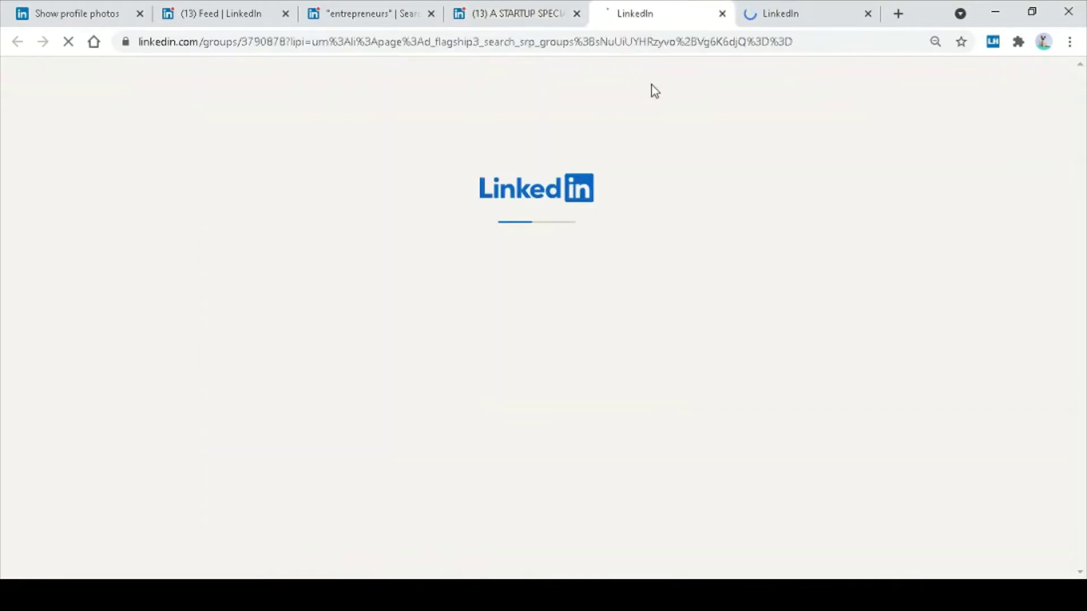
pyautogui.click(723, 13)
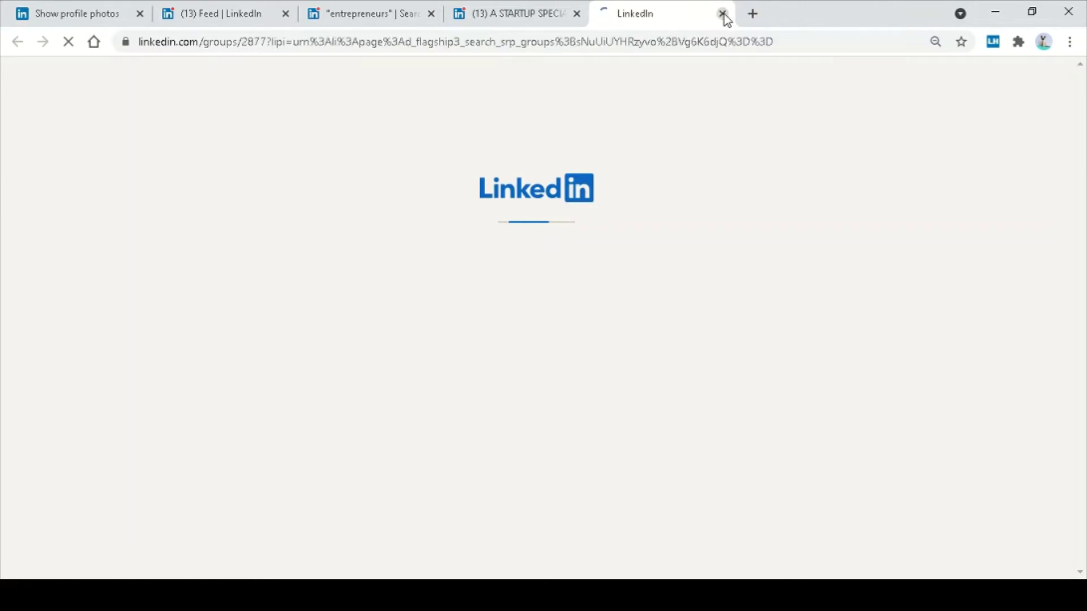
pyautogui.click(575, 16)
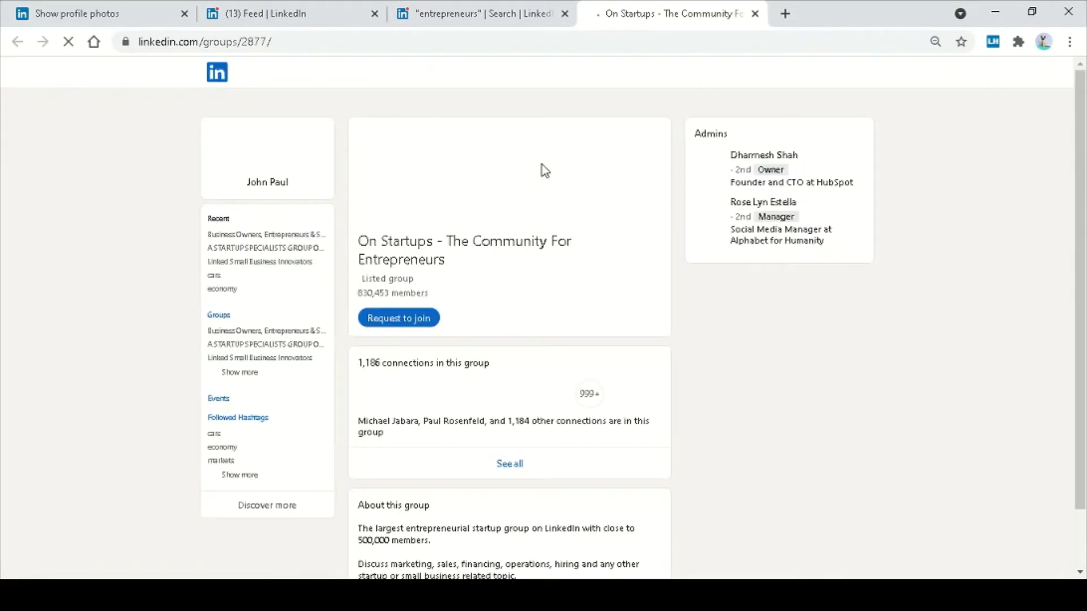
# - Review the details and member count of On Startups - The Community For Entrepreneurs, and request to join the group
pyautogui.scroll(-1, 527, 207)
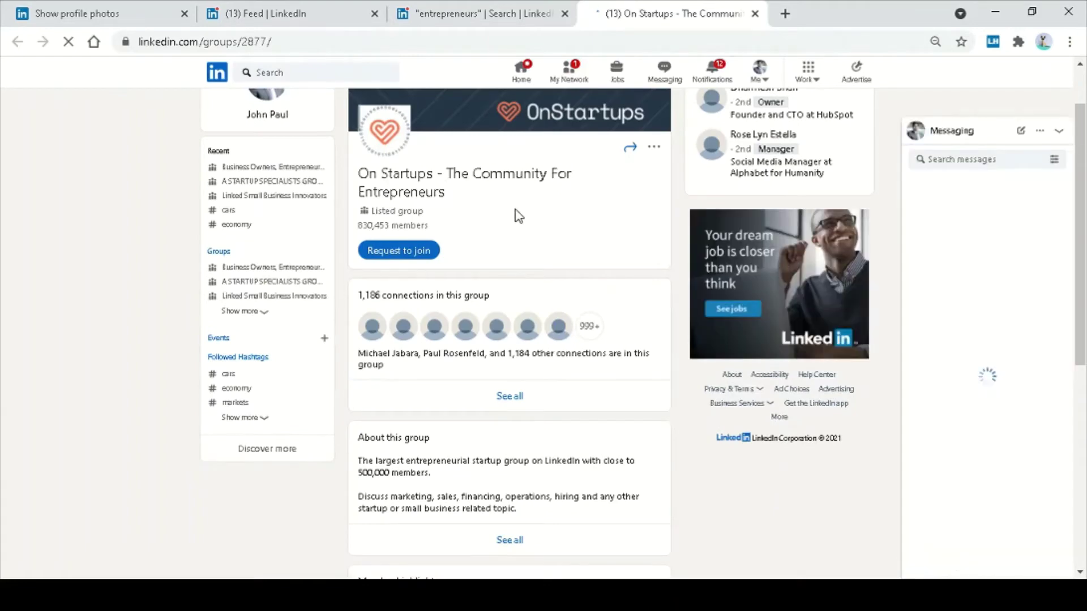
pyautogui.scroll(-1, 526, 218)
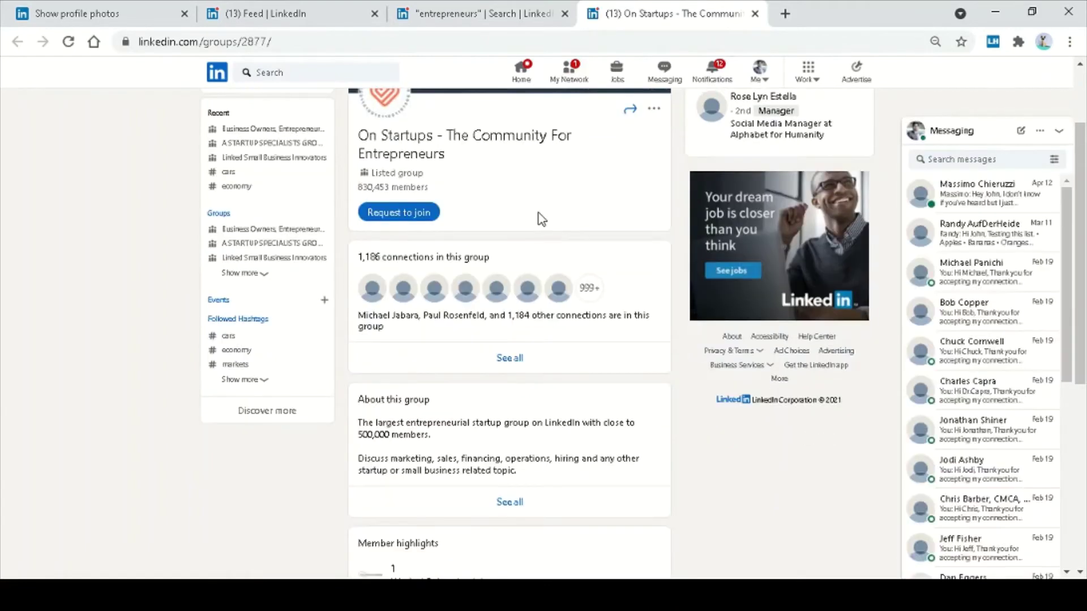
pyautogui.scroll(2, 538, 272)
pyautogui.scroll(-2, 489, 300)
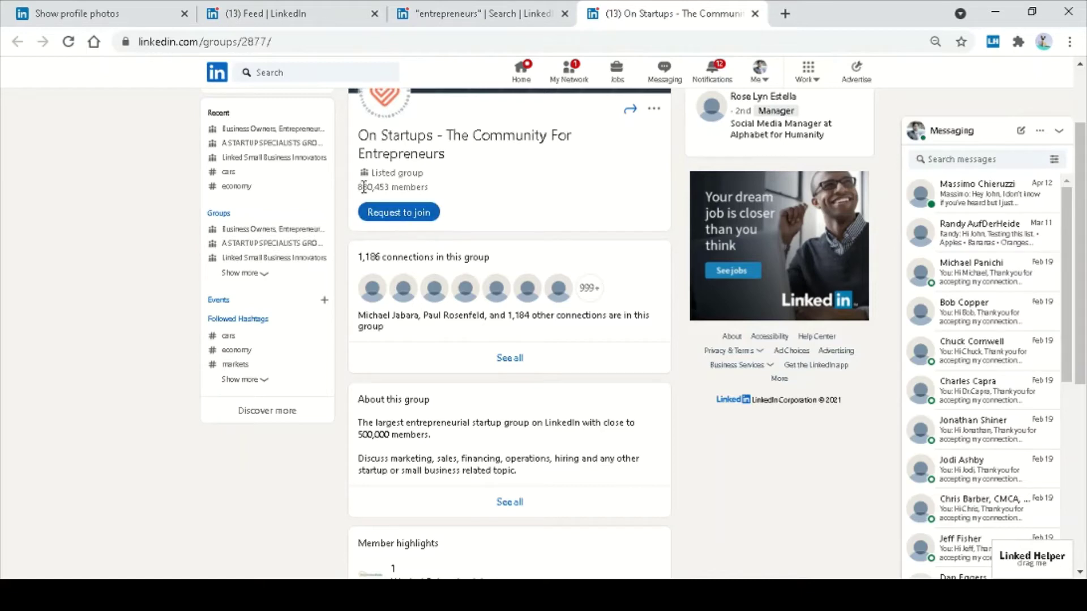
pyautogui.moveTo(361, 187); pyautogui.dragTo(448, 191)
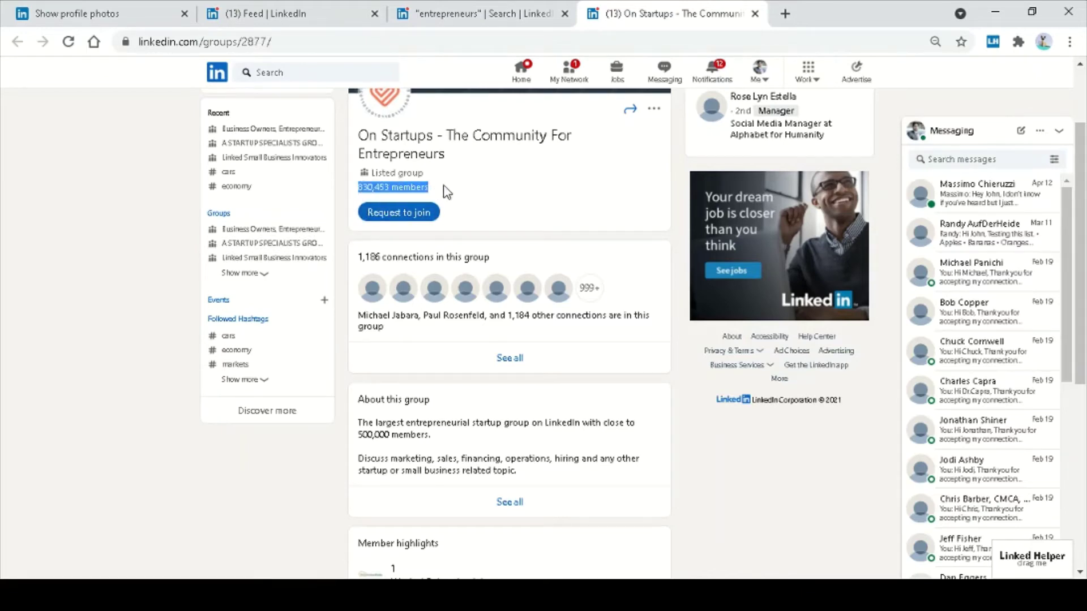
pyautogui.click(386, 198)
pyautogui.moveTo(358, 188); pyautogui.dragTo(453, 195)
pyautogui.click(413, 199)
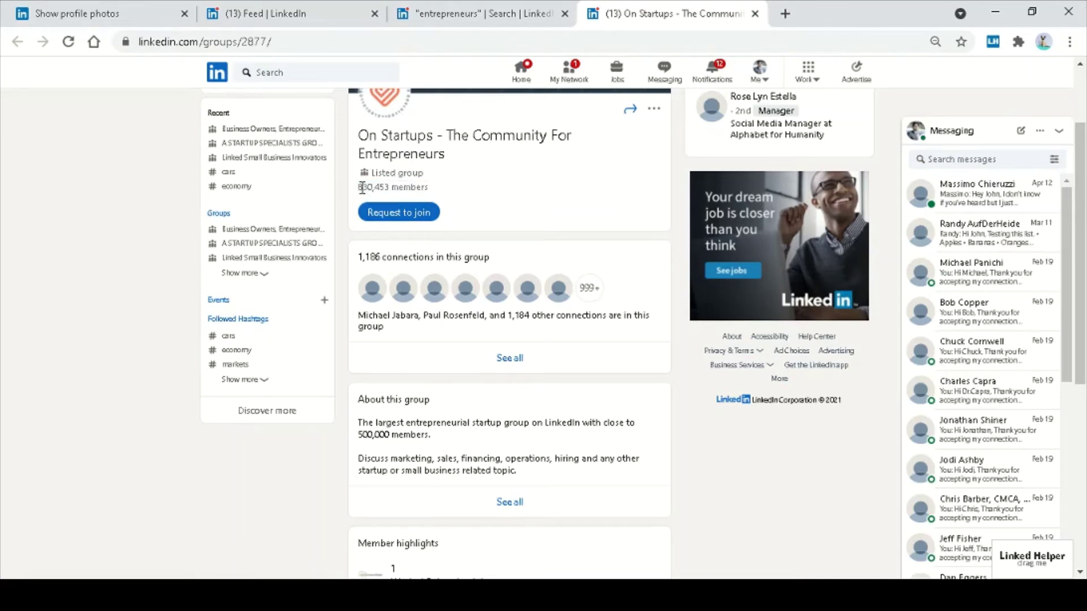
pyautogui.moveTo(358, 188); pyautogui.dragTo(449, 197)
pyautogui.click(452, 200)
pyautogui.click(408, 215)
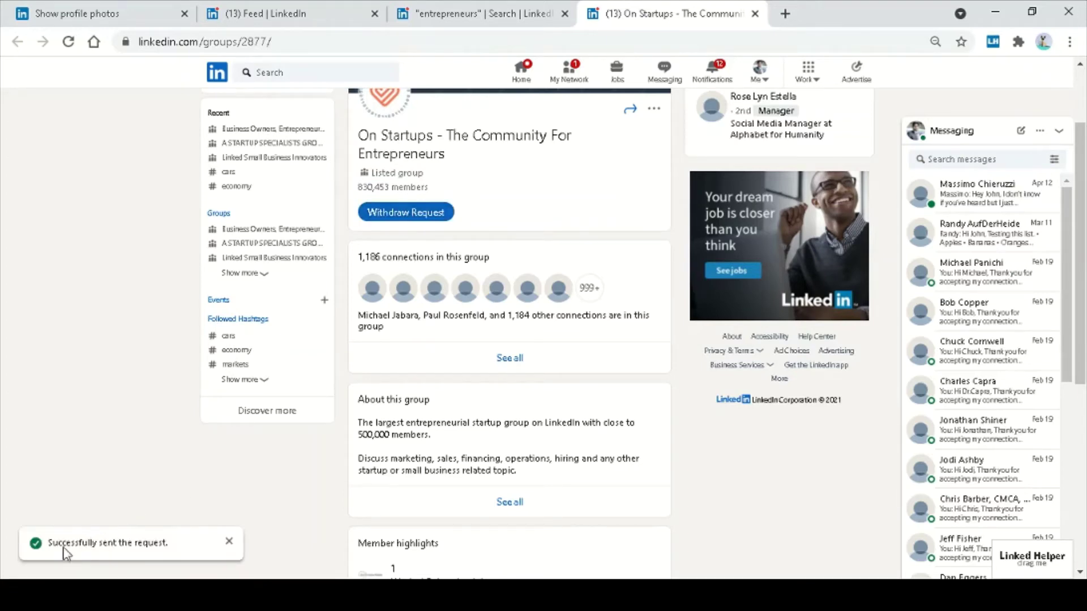
# - Check the join-request confirmation for On Startups, and close that group's tab to return to the group search results
pyautogui.moveTo(50, 544); pyautogui.dragTo(189, 547)
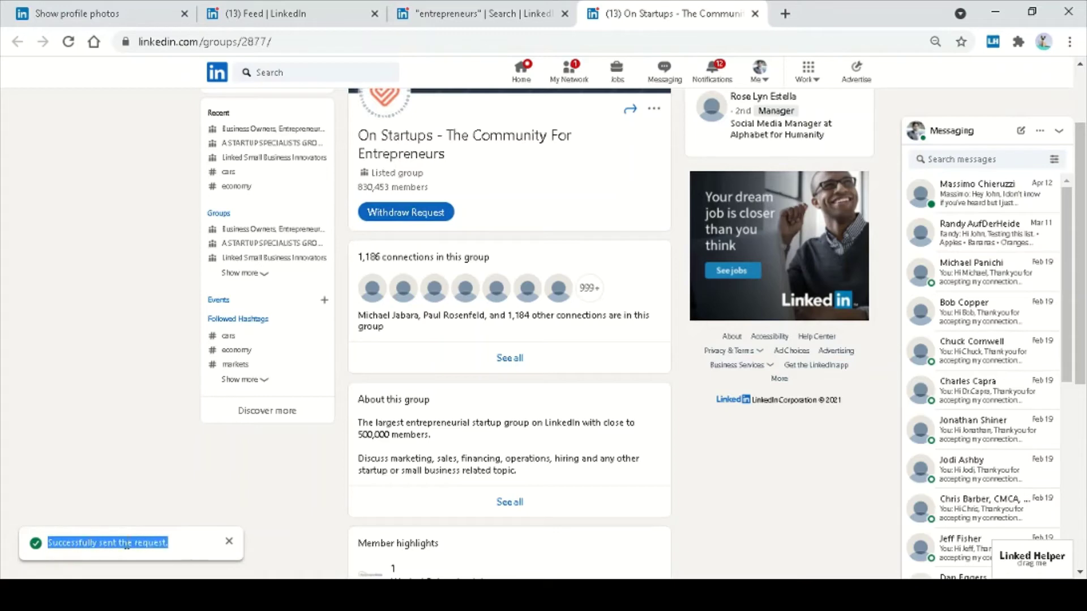
pyautogui.moveTo(65, 550); pyautogui.dragTo(200, 546)
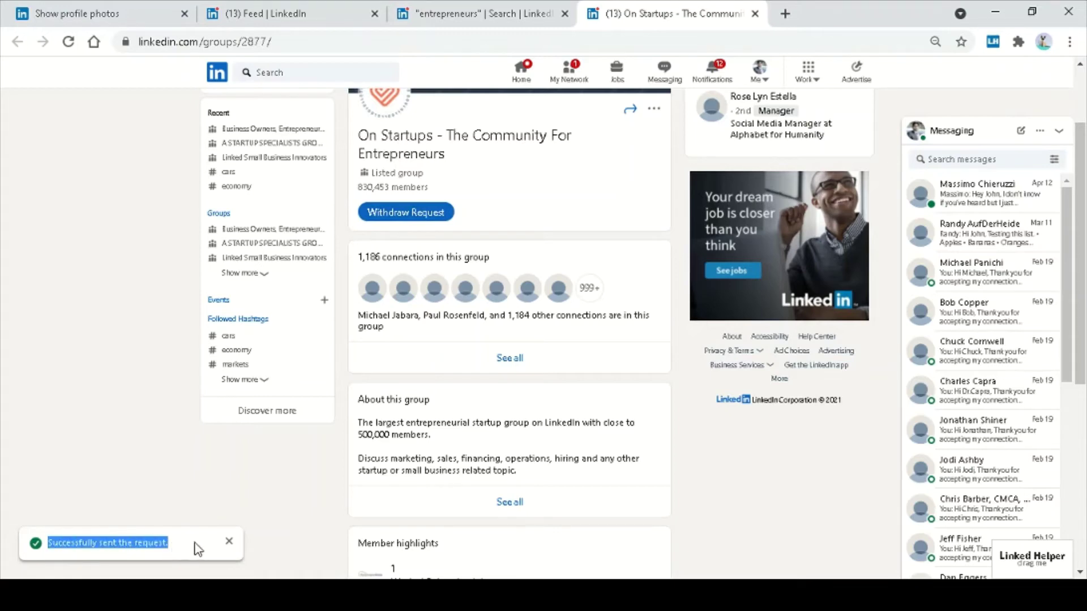
pyautogui.click(182, 395)
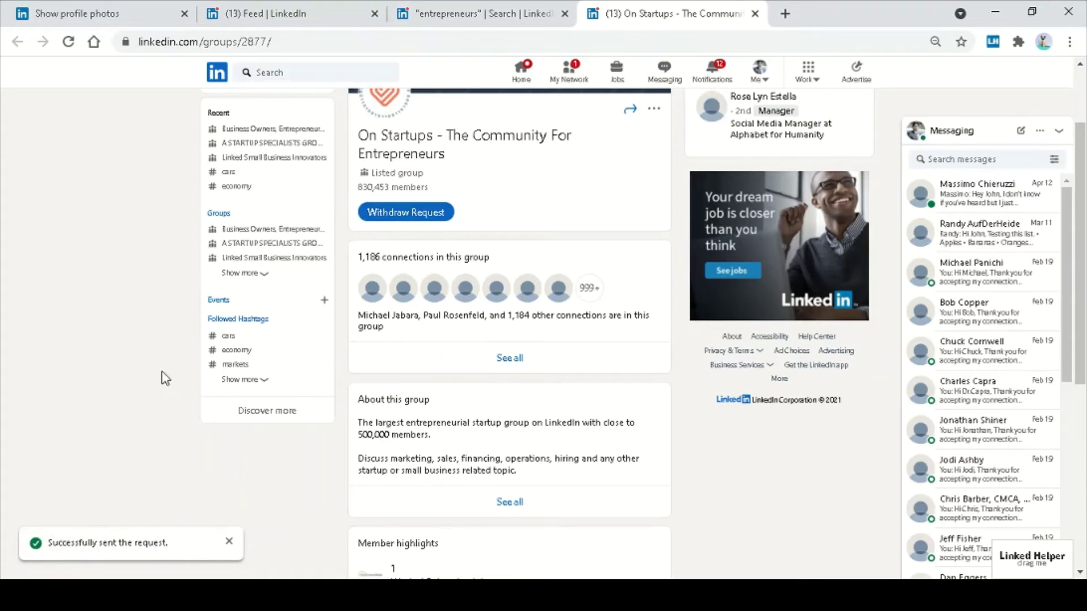
pyautogui.click(655, 108)
pyautogui.click(656, 107)
pyautogui.click(456, 8)
pyautogui.click(756, 14)
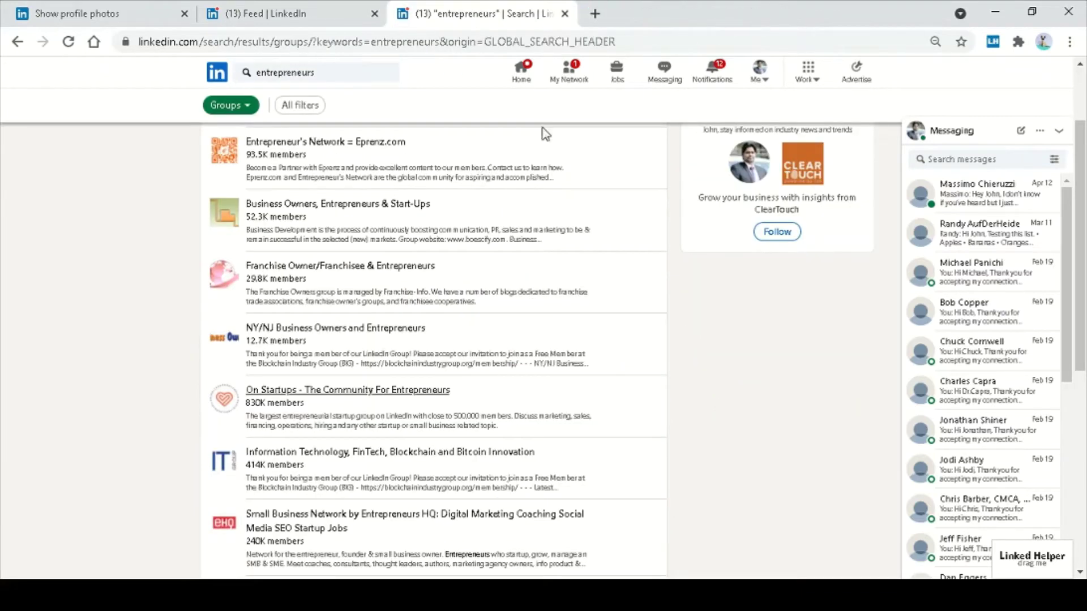
# - Open Entrepreneur's Network = Eprenz.com and Business Owners, Entrepreneurs & Start-Ups in separate tabs, and bring up the Eprenz.com group
pyautogui.middleClick(320, 147)
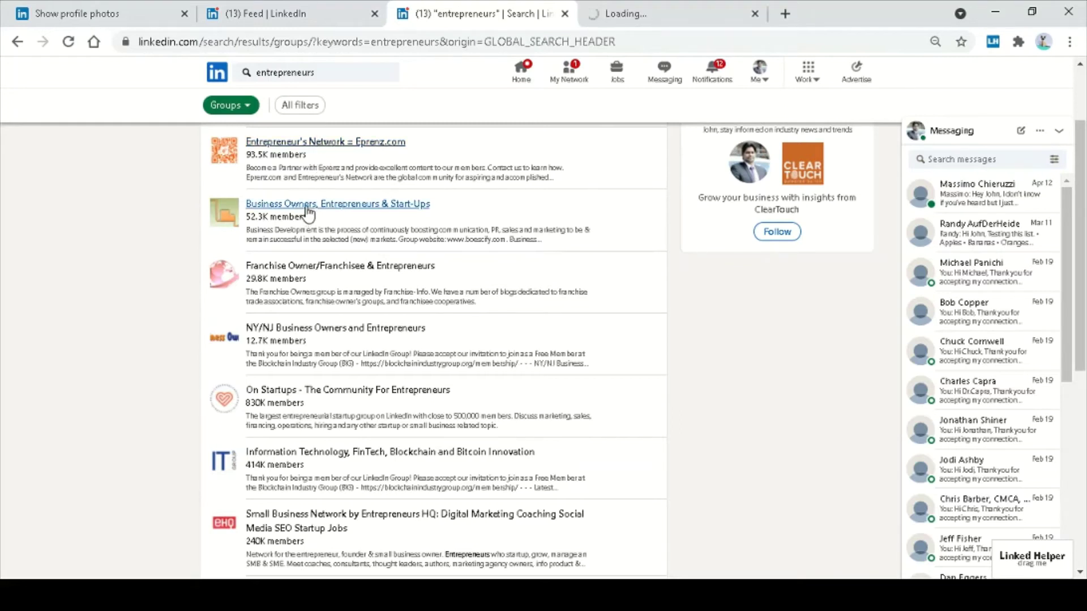
pyautogui.middleClick(304, 214)
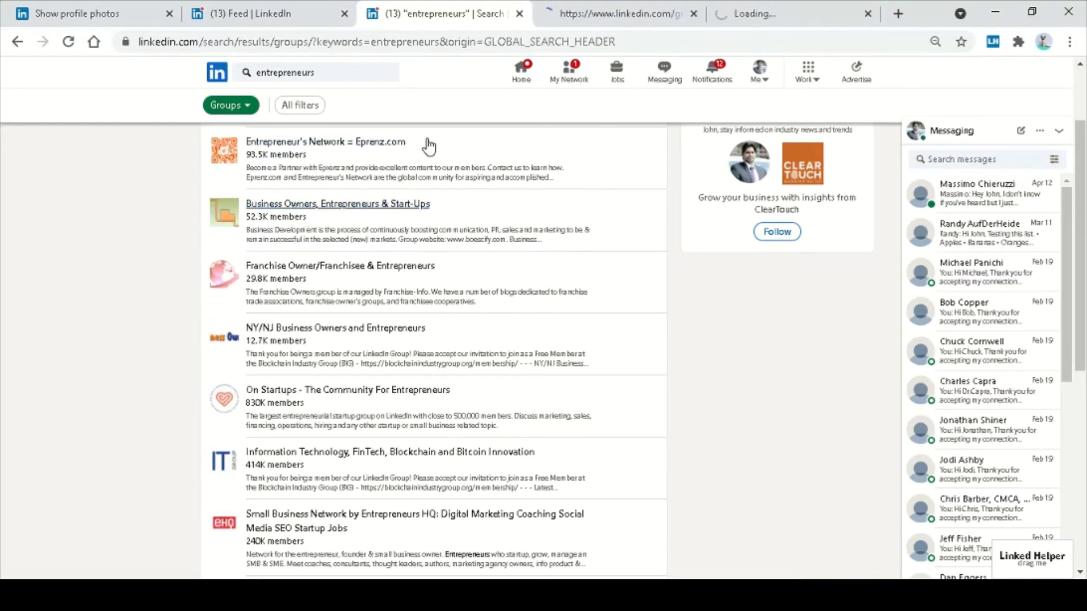
pyautogui.hotkey('ctrl', 'Tab')
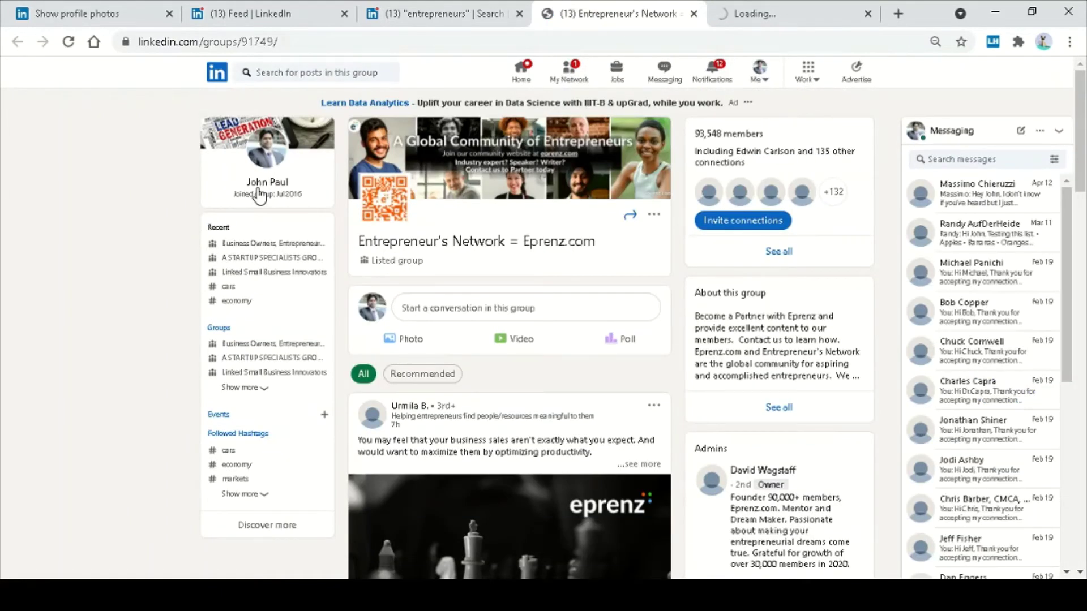
# - Examine the Entrepreneur's Network = Eprenz.com page, including the group joining date, the post audience setting and the member count
pyautogui.tripleClick(259, 196)
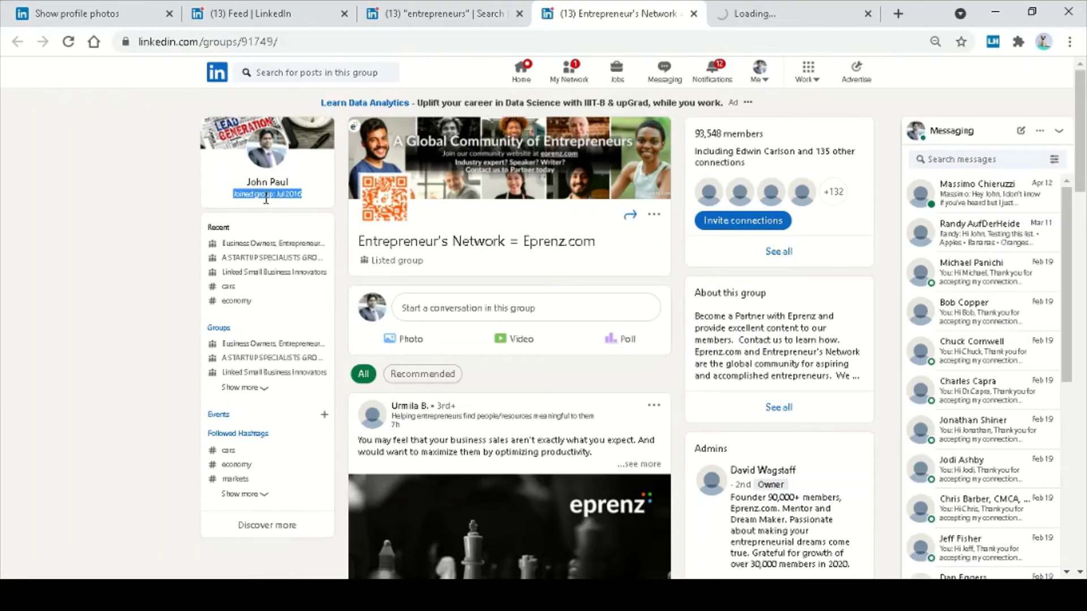
pyautogui.scroll(-2, 416, 211)
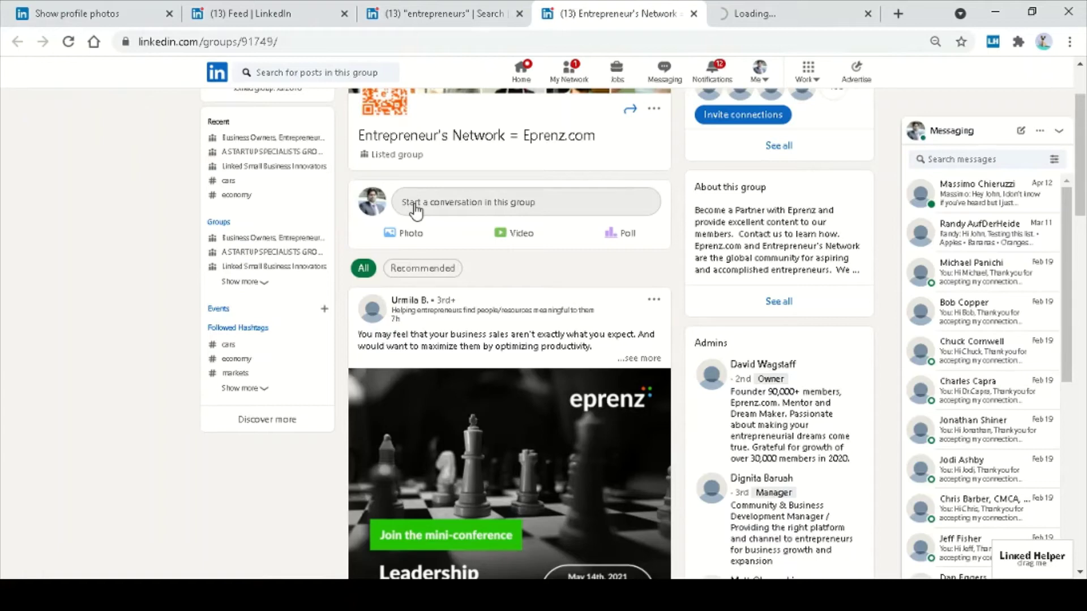
pyautogui.click(503, 203)
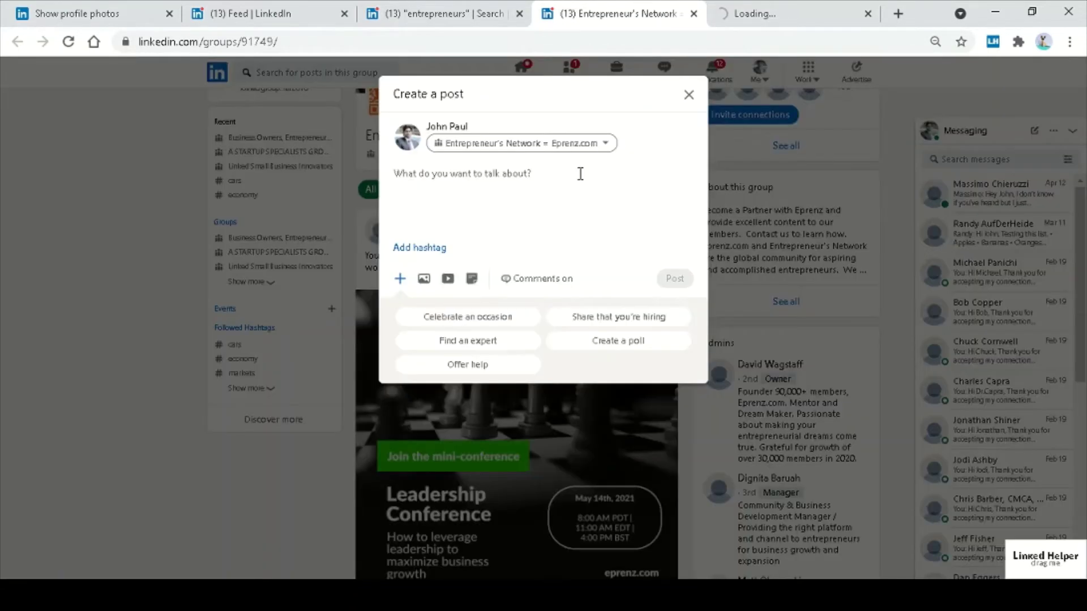
pyautogui.click(552, 145)
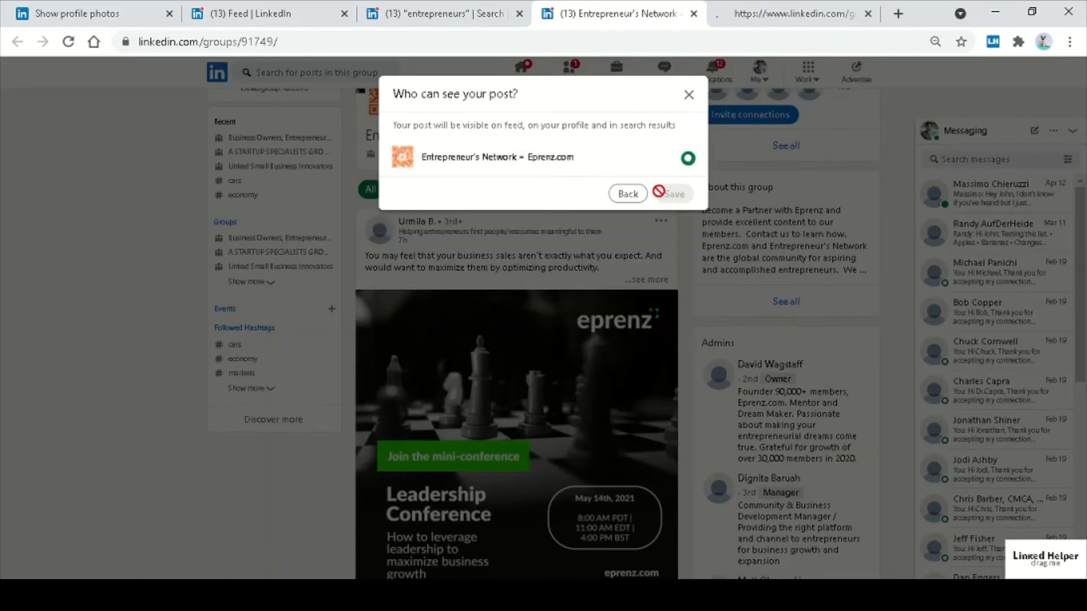
pyautogui.click(628, 193)
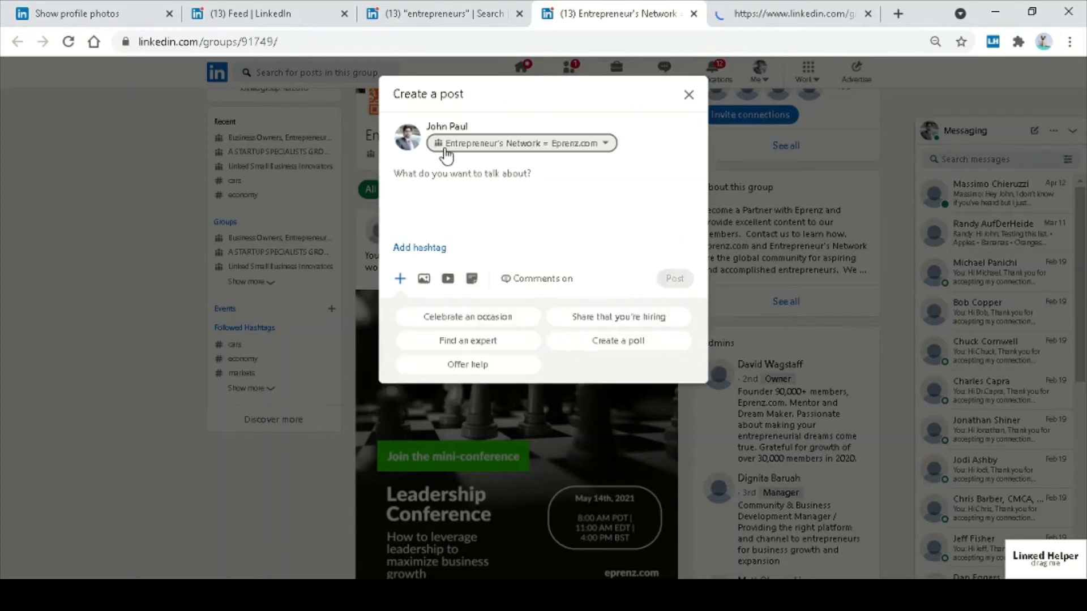
pyautogui.click(689, 97)
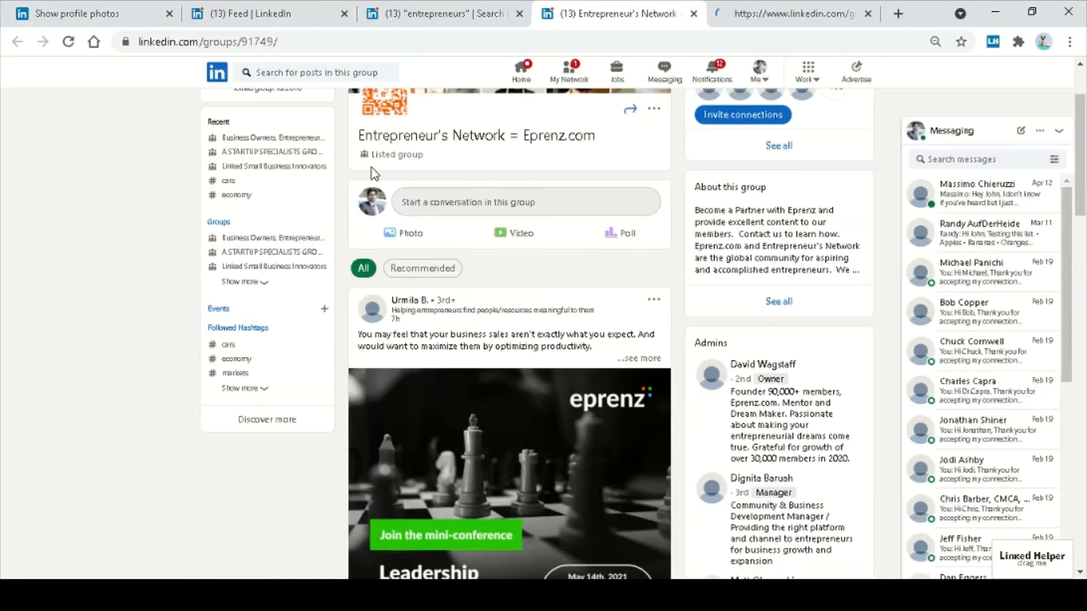
pyautogui.scroll(2, 581, 229)
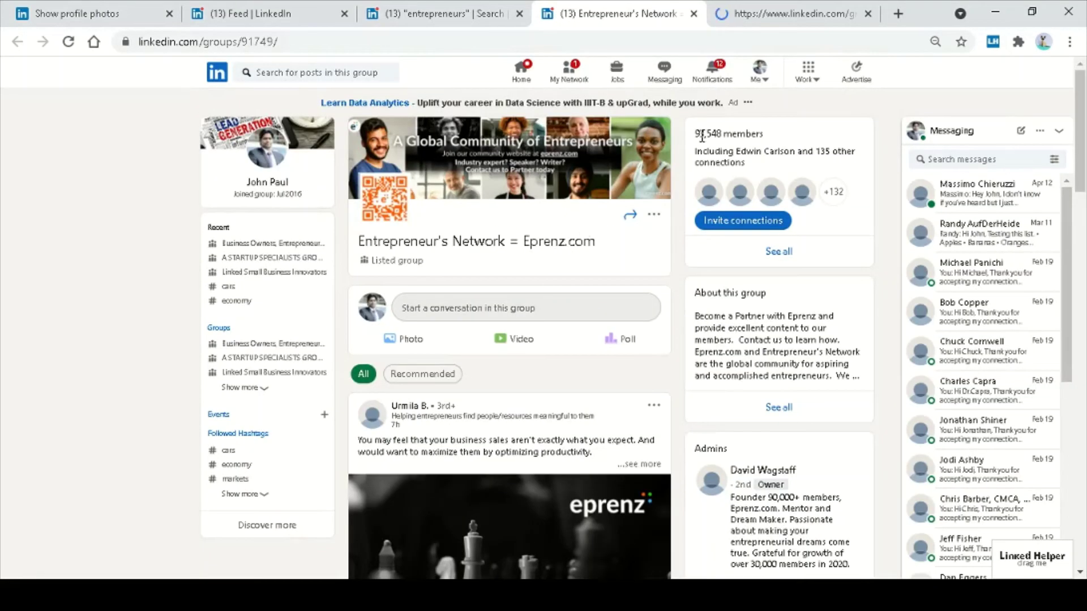
pyautogui.moveTo(695, 134); pyautogui.dragTo(764, 135)
pyautogui.scroll(-2, 559, 216)
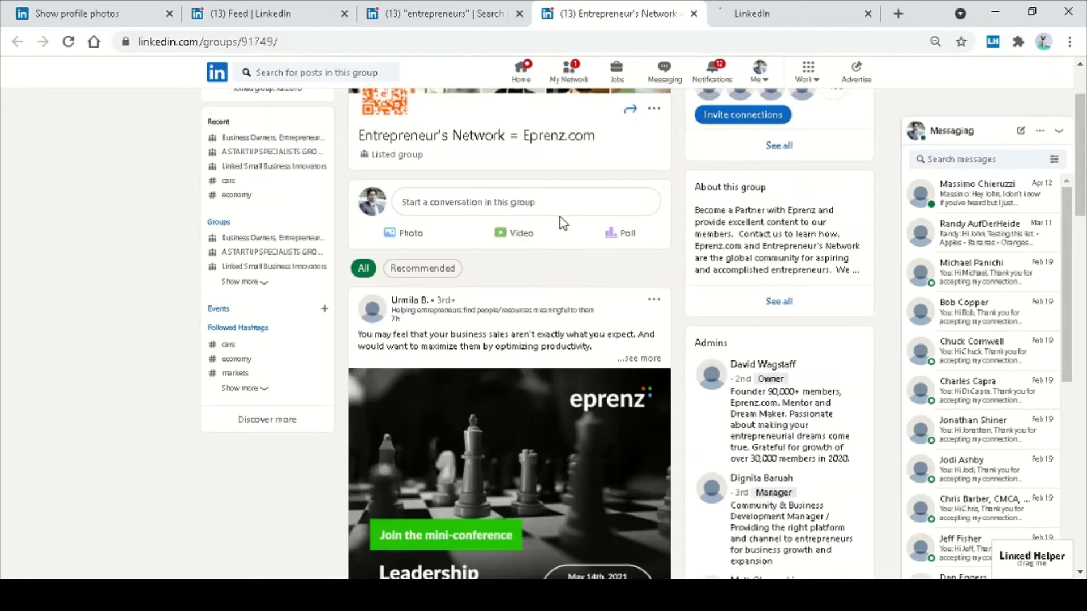
# - Start a post in Entrepreneur's Network = Eprenz.com reading "You can post relevant article, videos, pictures, create polls etc."
pyautogui.click(516, 210)
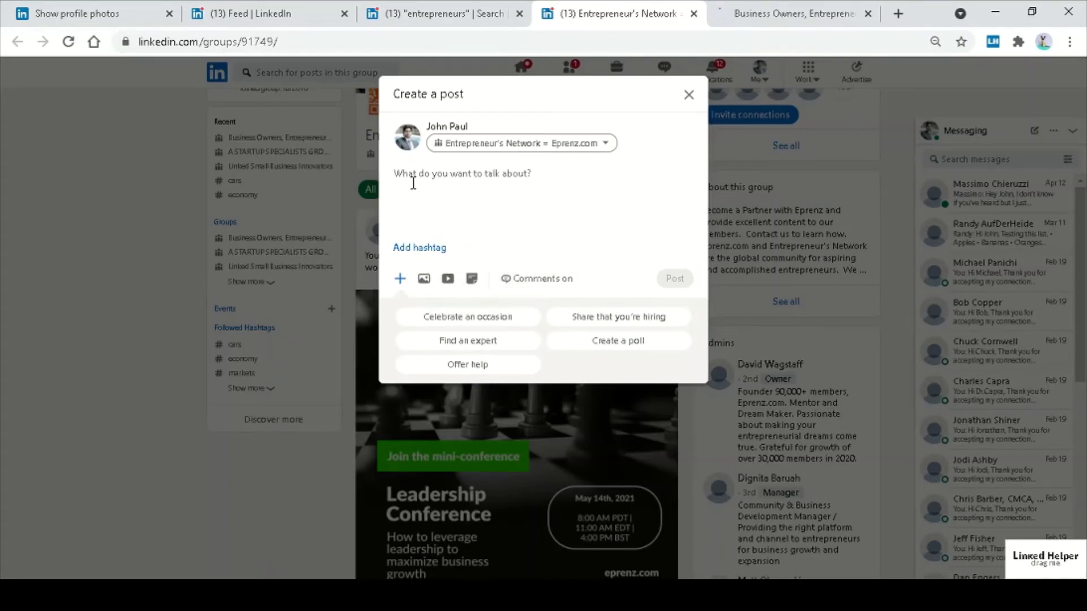
pyautogui.write('You ca')
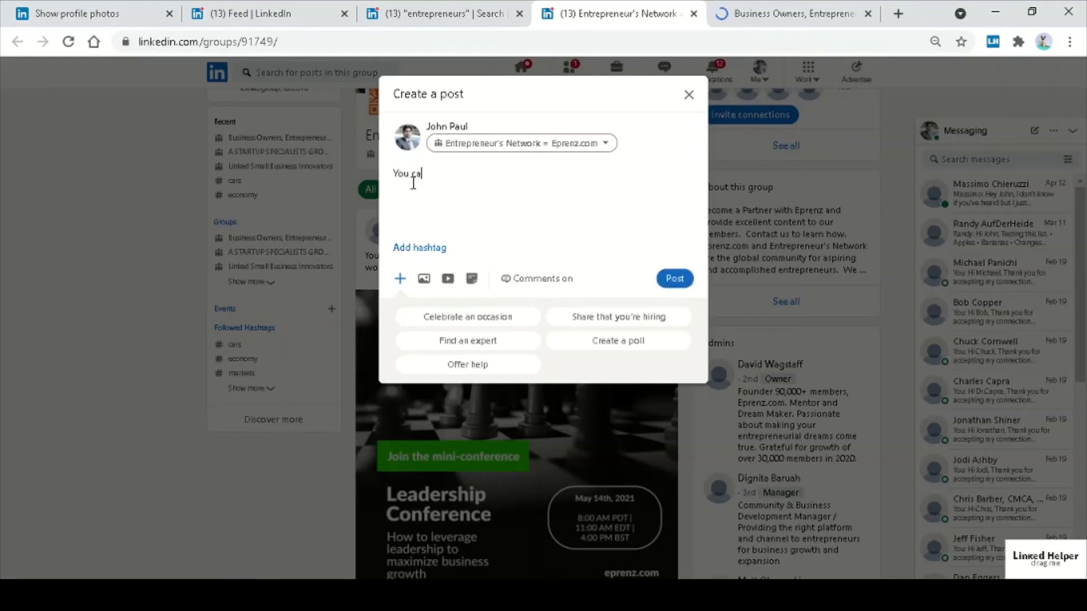
pyautogui.write('n post')
pyautogui.write('relevant article, videos, ')
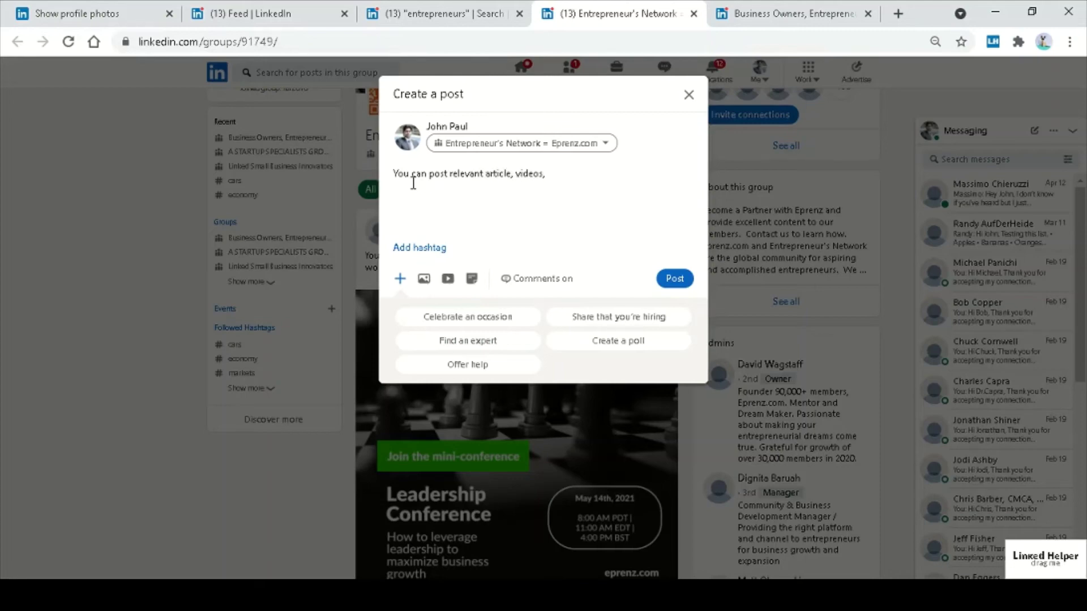
pyautogui.write('pictures, create polls et')
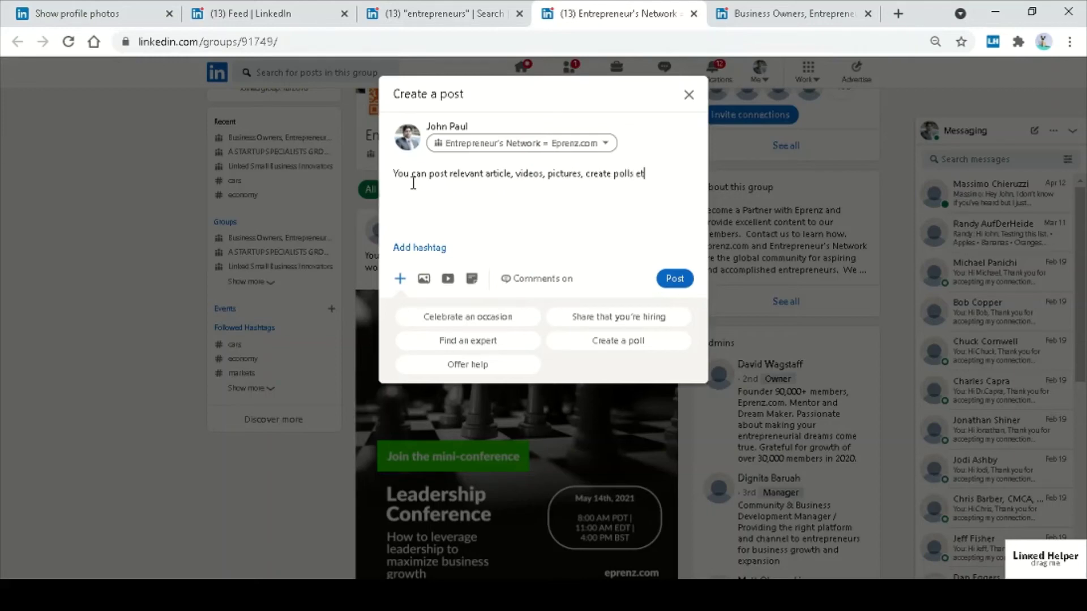
pyautogui.write('c .')
# - Add a second paragraph: "Do not use the group to promote your business or services. You will be removed and flagged."
pyautogui.press('Return')
pyautogui.press('Return')
pyautogui.write('Do not use the group to promote your')
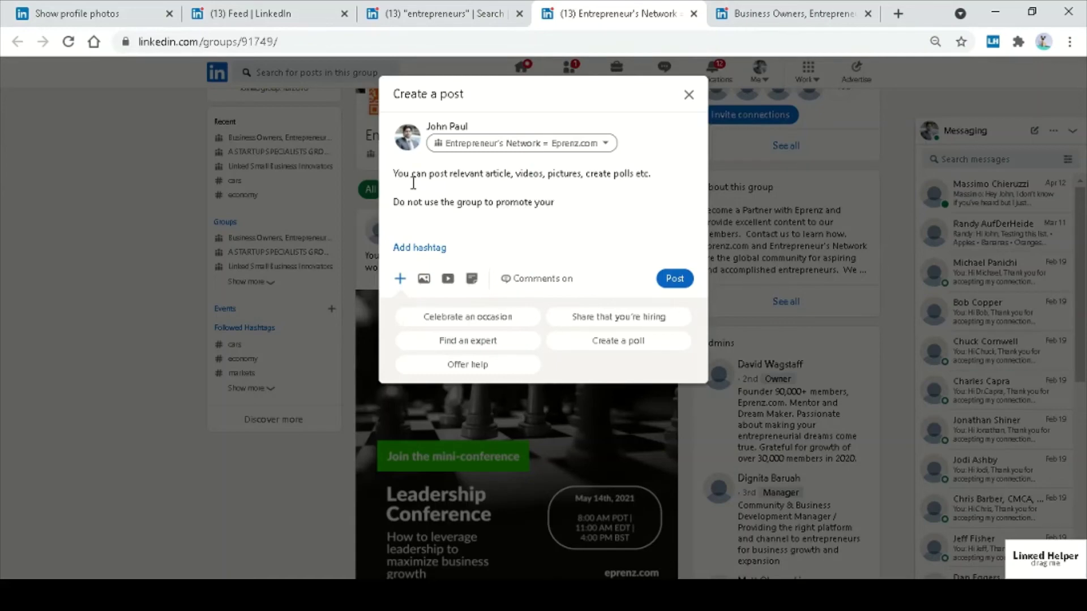
pyautogui.write(' business ')
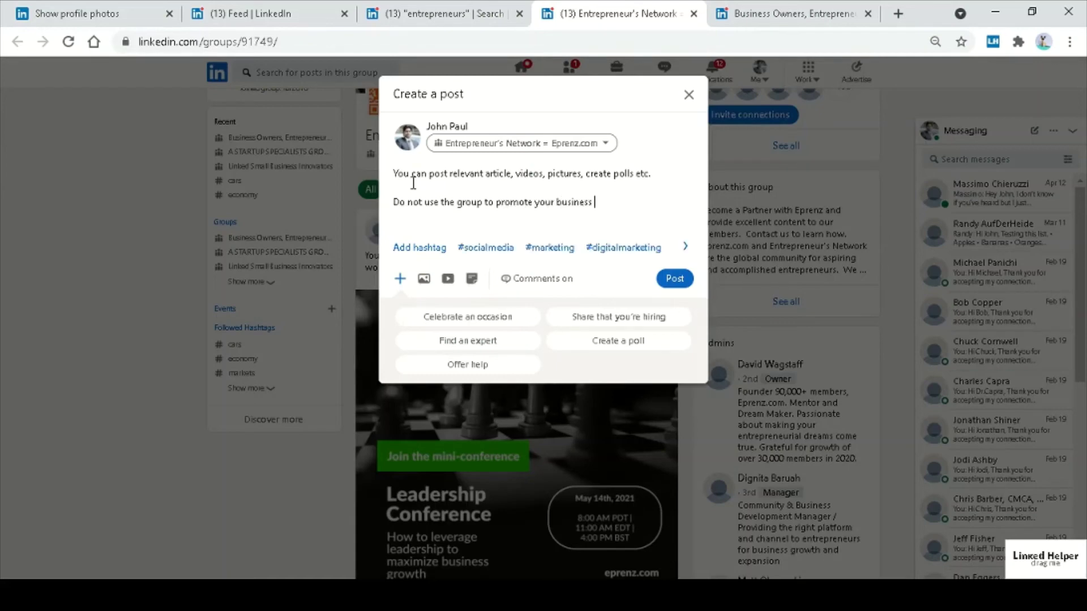
pyautogui.write('or services.')
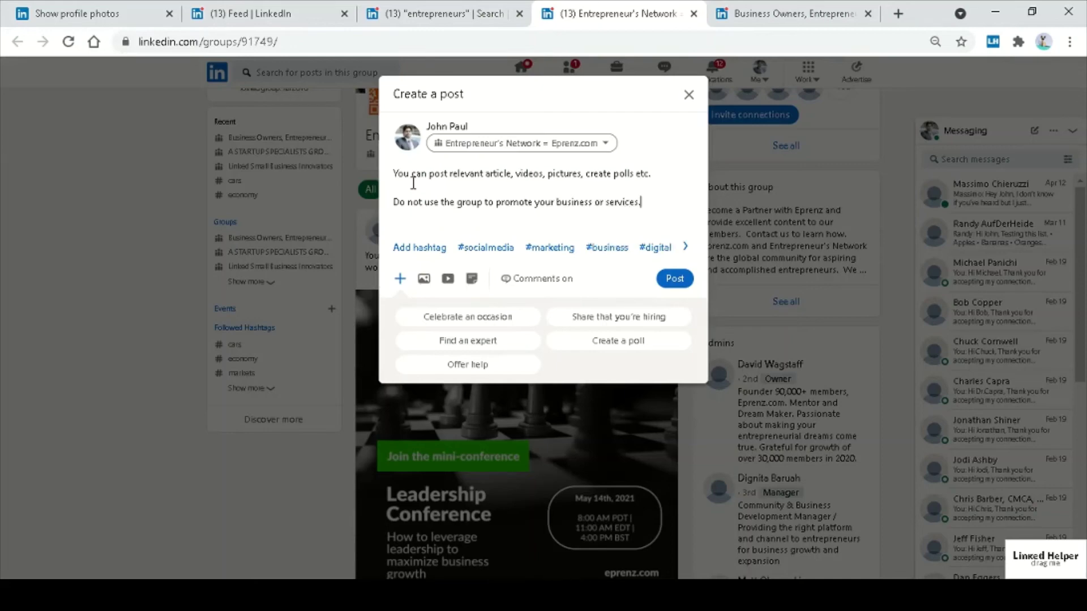
pyautogui.write(' You will be removed a')
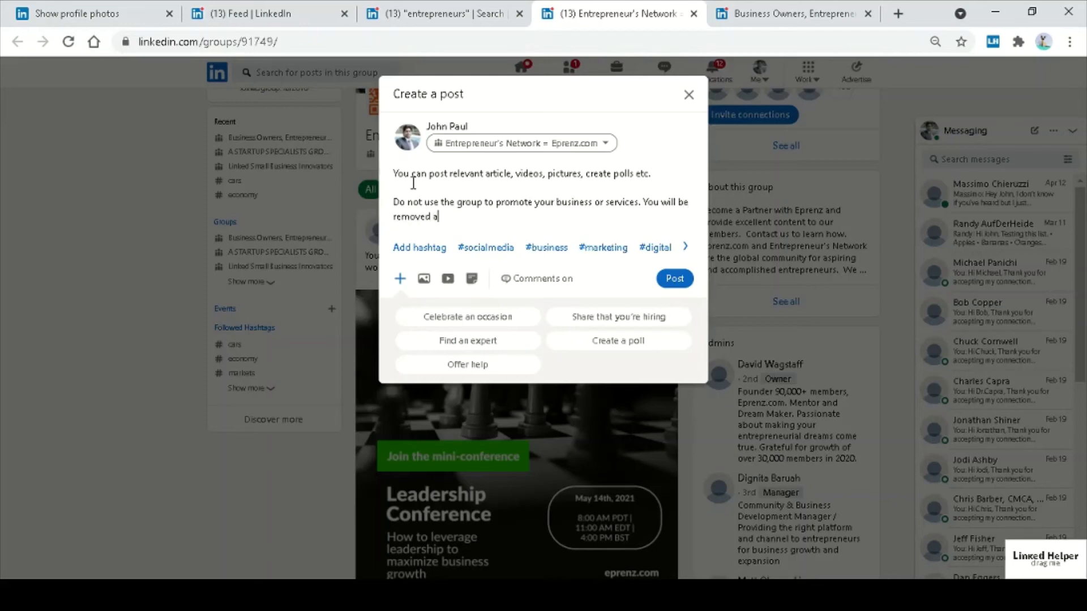
pyautogui.write('nd flagged.')
# - Add a third paragraph to the post: "Try to be pro-active and post information that ignites the minds of people."
pyautogui.press('Return')
pyautogui.press('Return')
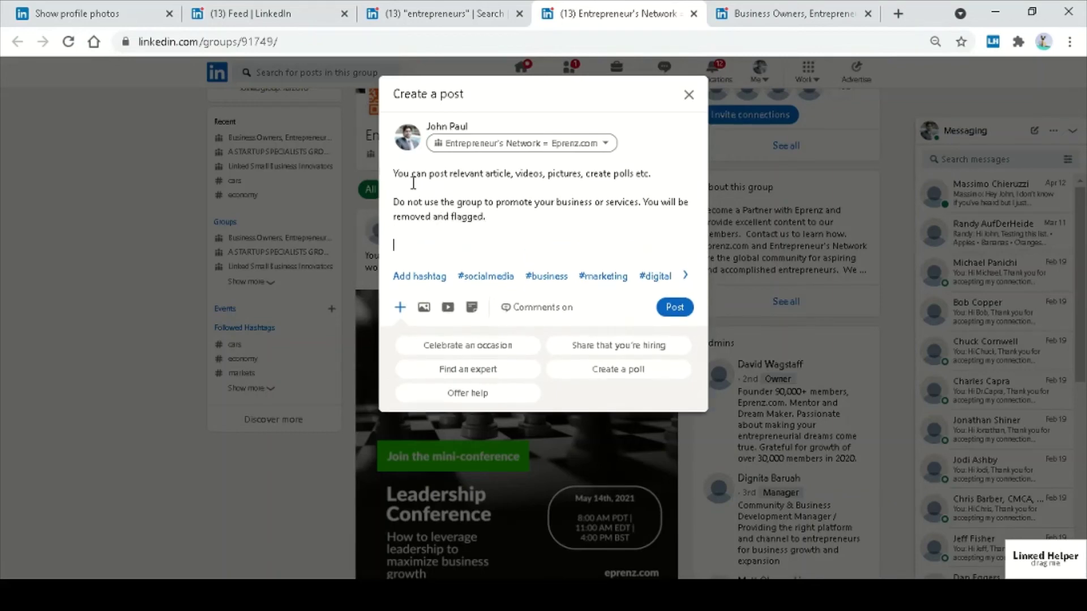
pyautogui.write('Try to be pro-active and post ')
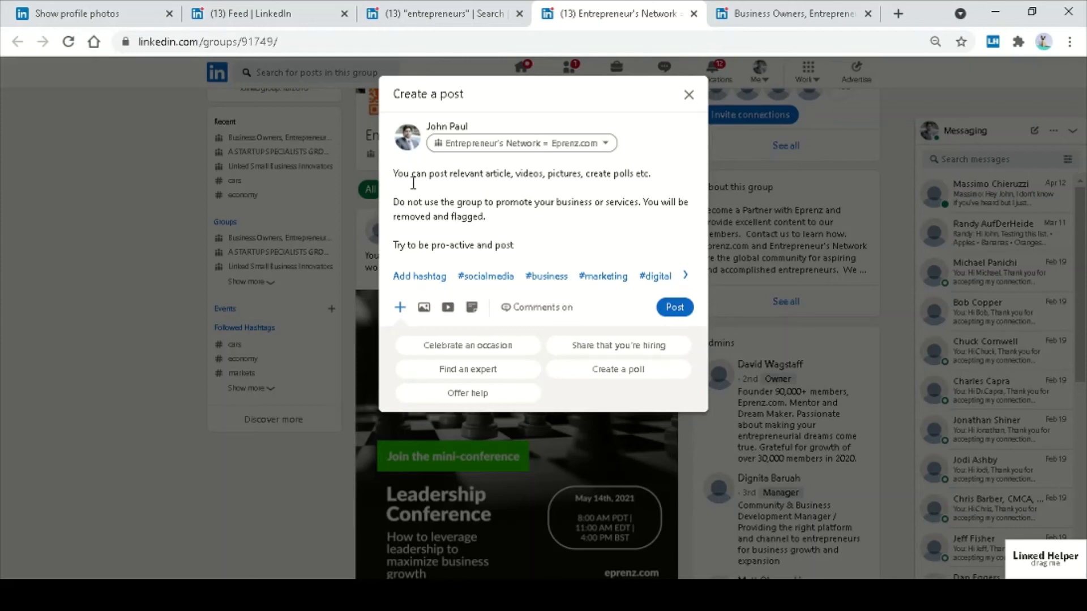
pyautogui.write('informations that')
pyautogui.press('BackSpace')
pyautogui.press('BackSpace')
pyautogui.press('BackSpace')
pyautogui.press('BackSpace')
pyautogui.press('BackSpace')
pyautogui.write('that wi')
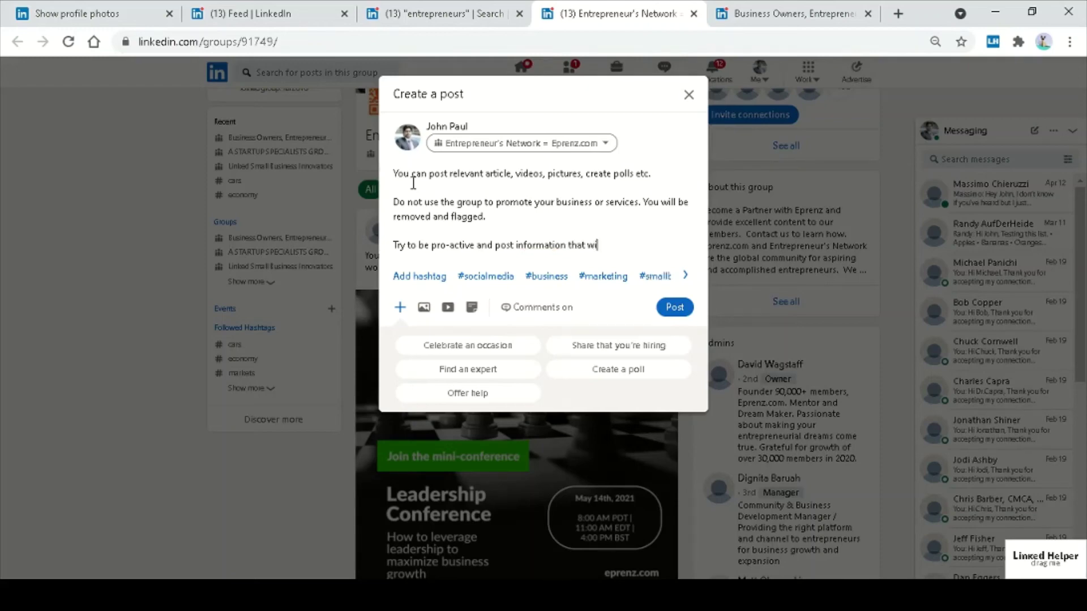
pyautogui.write('ll')
pyautogui.write('gi')
pyautogui.press('BackSpace')
pyautogui.press('BackSpace')
pyautogui.press('BackSpace')
pyautogui.press('BackSpace')
pyautogui.press('BackSpace')
pyautogui.press('BackSpace')
pyautogui.press('BackSpace')
pyautogui.press('BackSpace')
pyautogui.press('BackSpace')
pyautogui.press('BackSpace')
pyautogui.press('BackSpace')
pyautogui.press('BackSpace')
pyautogui.write('that ignites the minds of p')
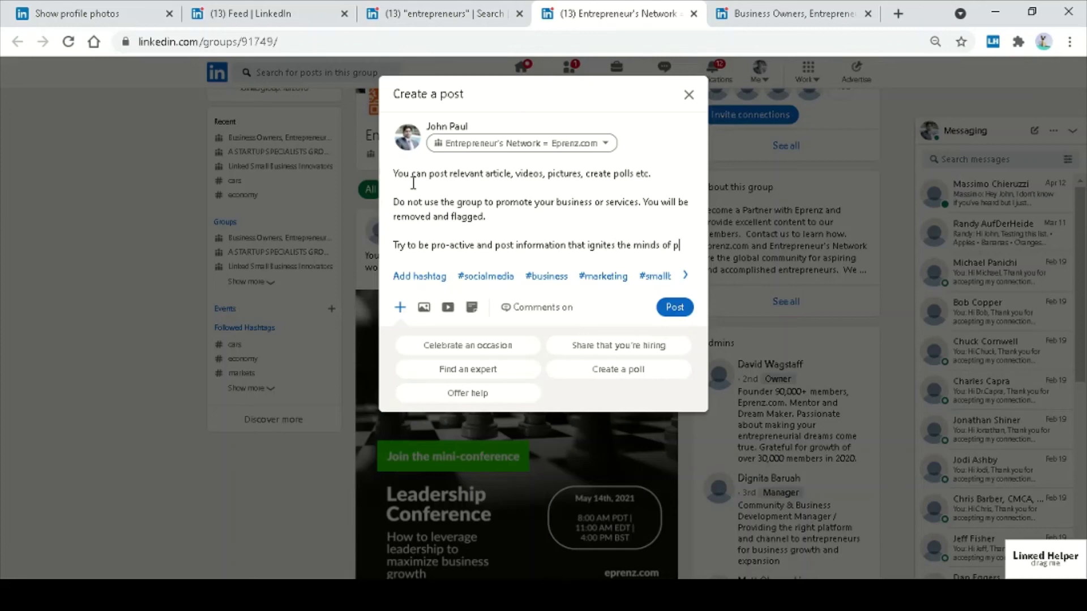
pyautogui.write('eople. Thi')
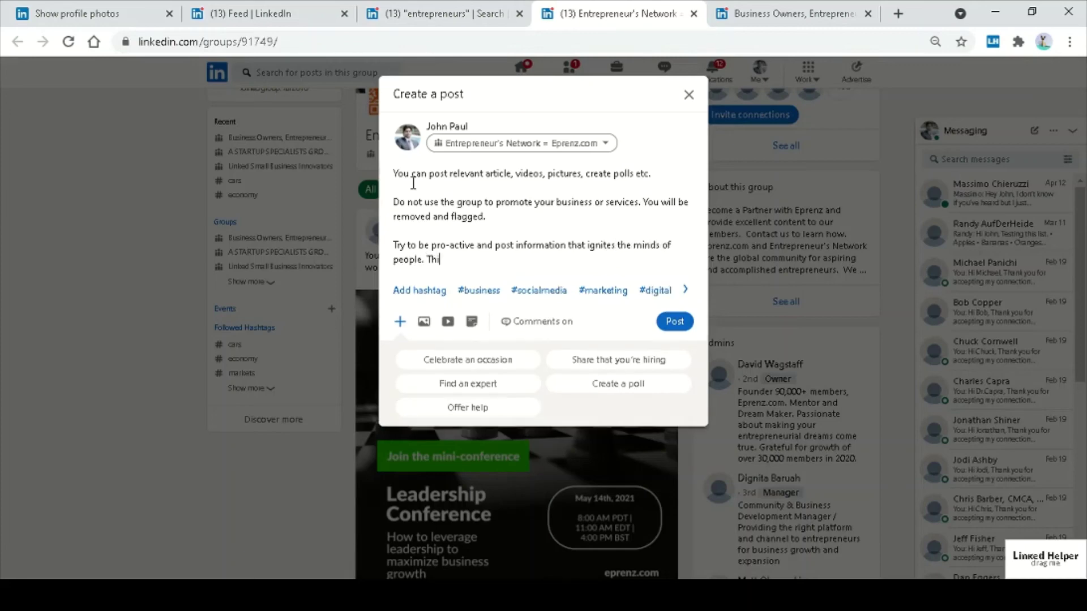
# - Complete the third paragraph with the sentence "This can lead to incoming connection requests."
pyautogui.write('s can ')
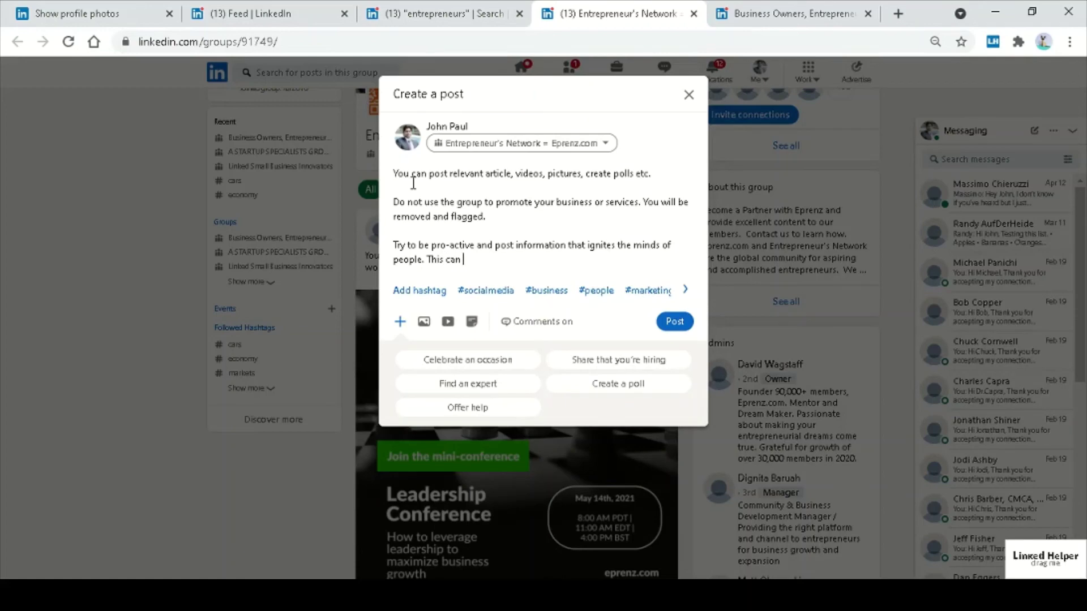
pyautogui.write('lead to incoming leads')
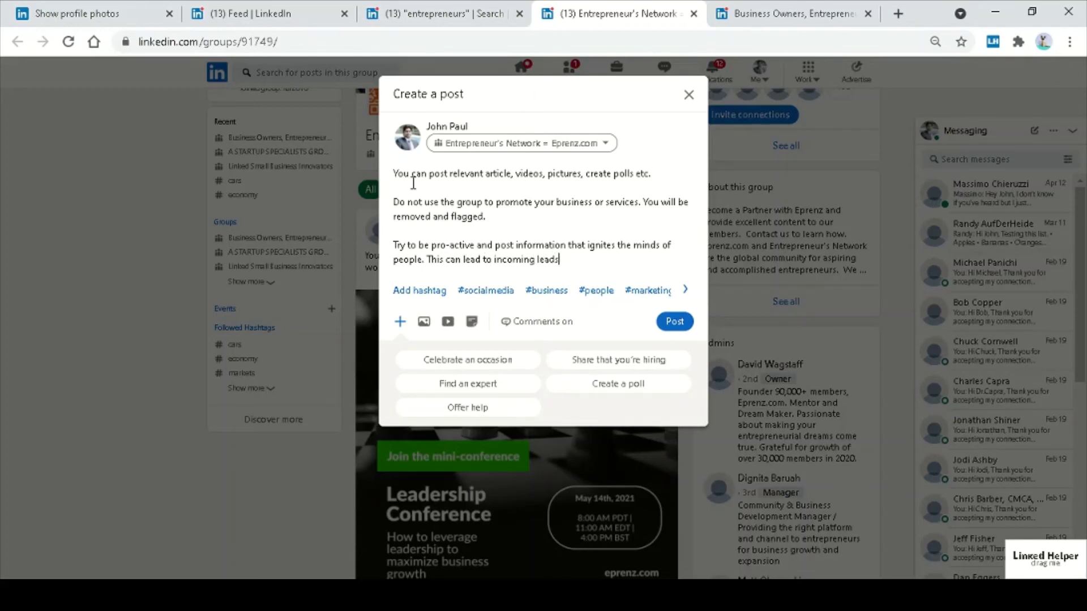
pyautogui.write('/invit')
pyautogui.press('BackSpace')
pyautogui.press('BackSpace')
pyautogui.press('BackSpace')
pyautogui.press('BackSpace')
pyautogui.press('BackSpace')
pyautogui.press('BackSpace')
pyautogui.press('BackSpace')
pyautogui.press('BackSpace')
pyautogui.press('BackSpace')
pyautogui.press('BackSpace')
pyautogui.press('BackSpace')
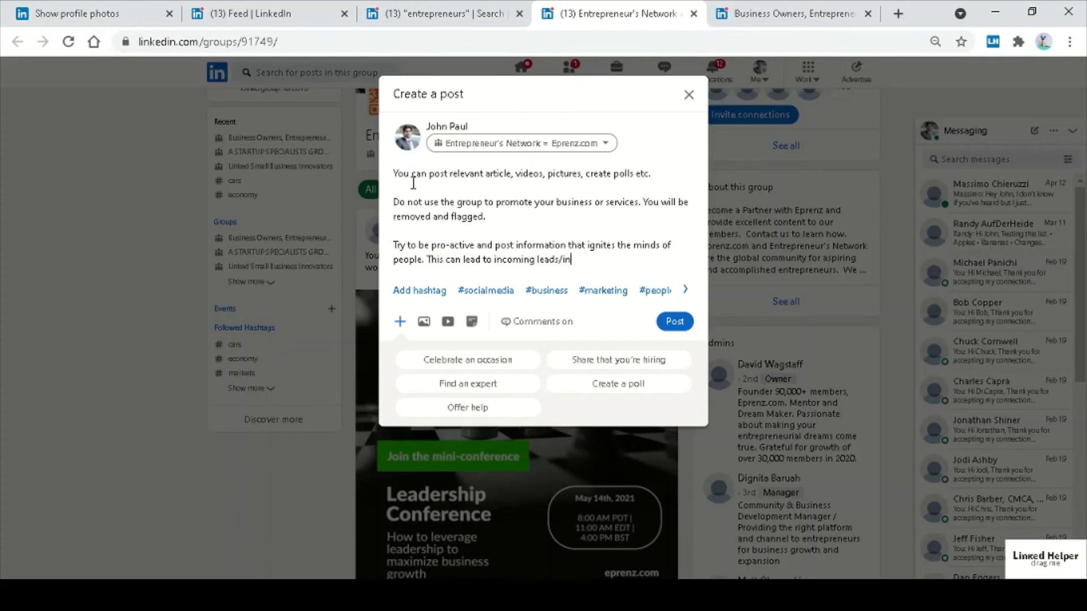
pyautogui.write('connection requests.')
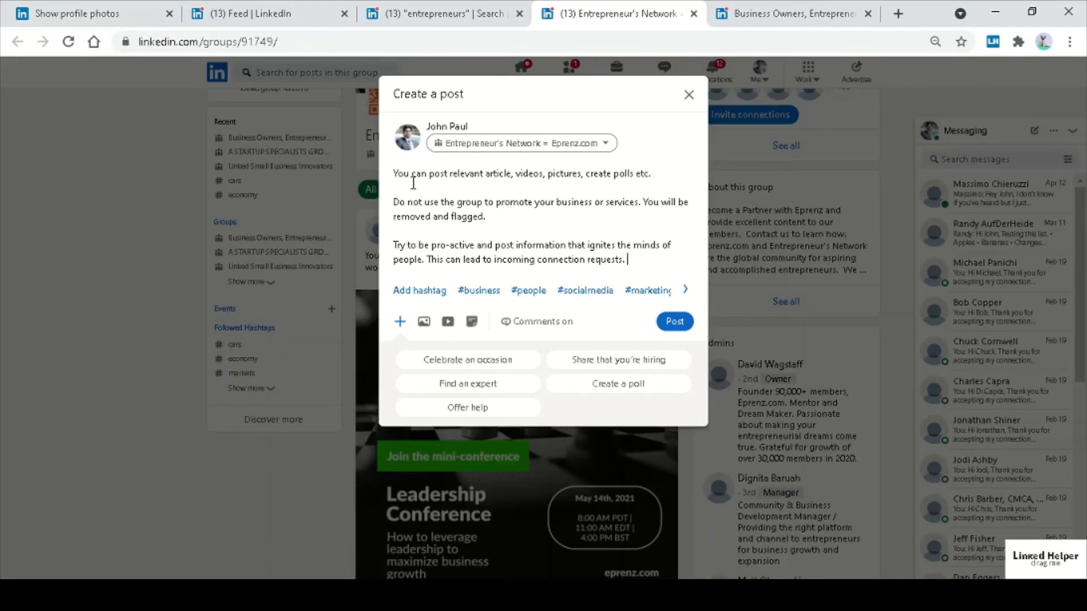
# - Add a fourth paragraph to the post: "All this will happen only when you are approved by the admin of the group."
pyautogui.press('Return')
pyautogui.press('Return')
pyautogui.write('A')
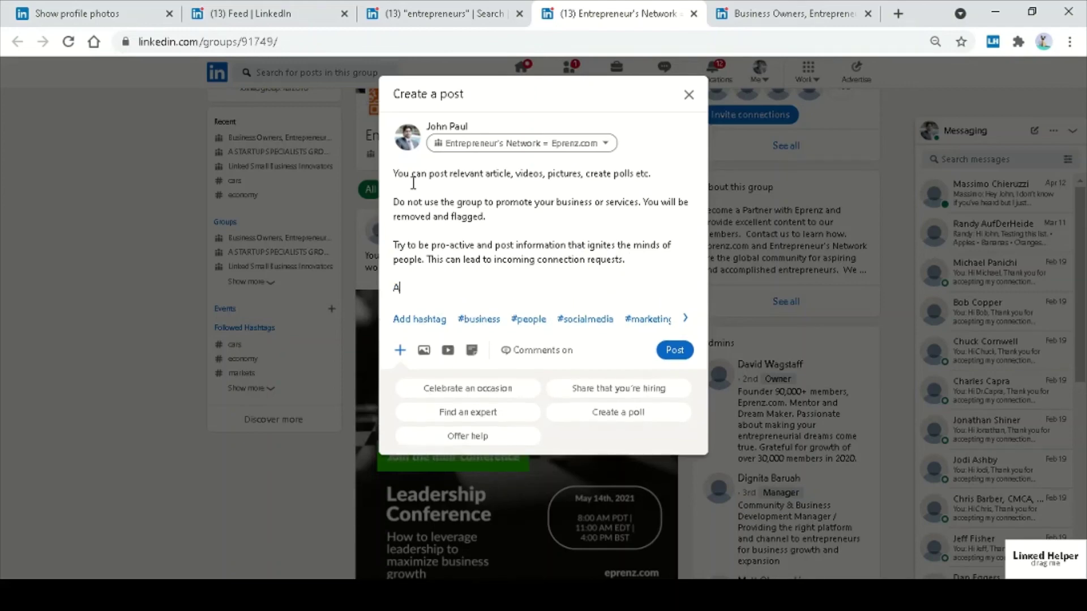
pyautogui.write('ll these')
pyautogui.press('BackSpace')
pyautogui.press('BackSpace')
pyautogui.press('BackSpace')
pyautogui.write('is will happen')
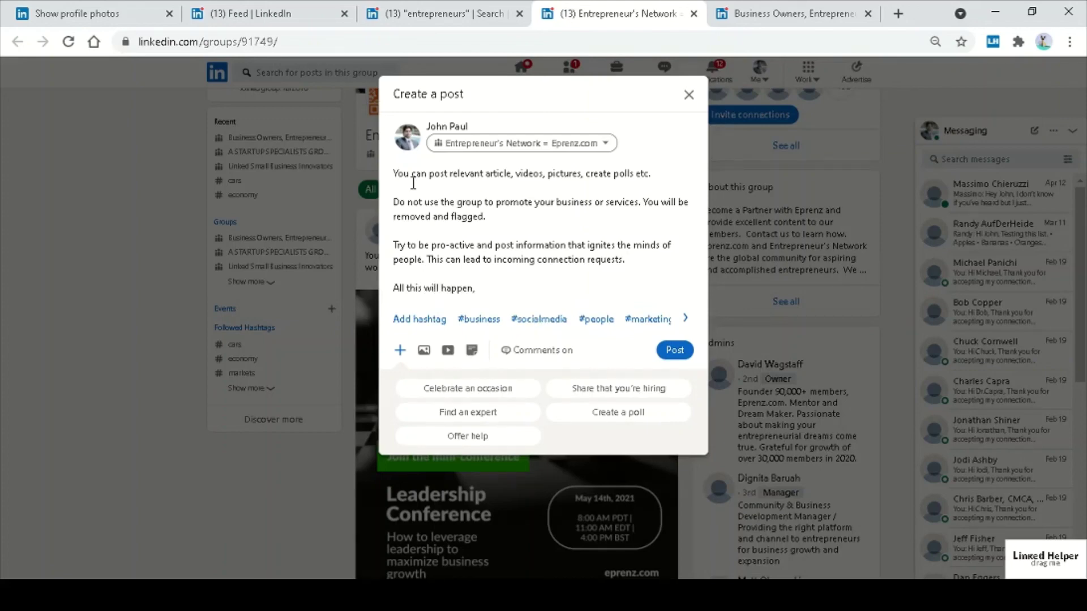
pyautogui.write(' only when you are approved ')
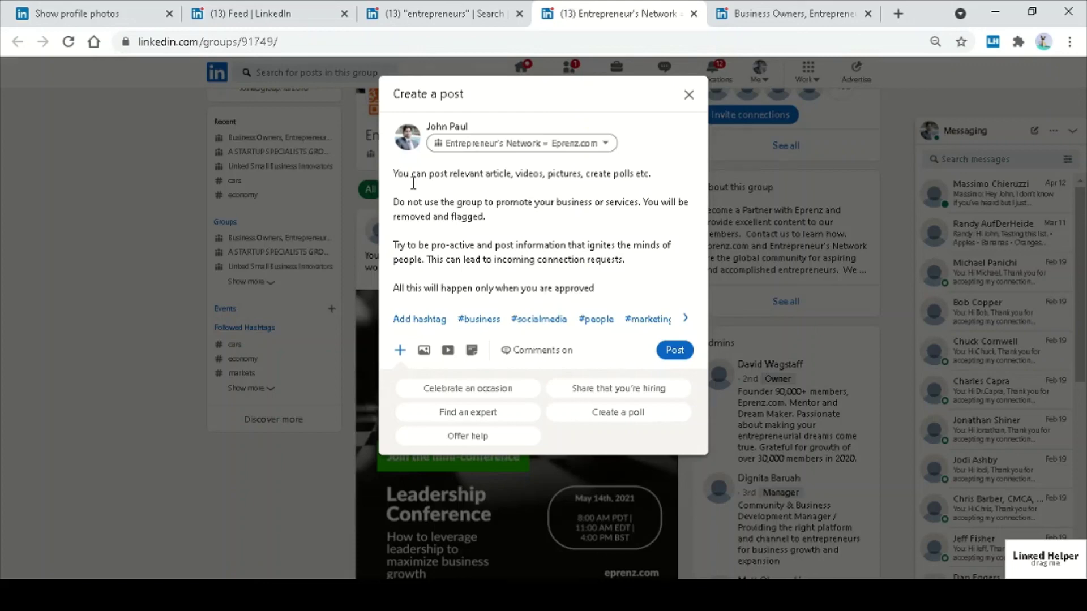
pyautogui.write('by the admin of the group. ')
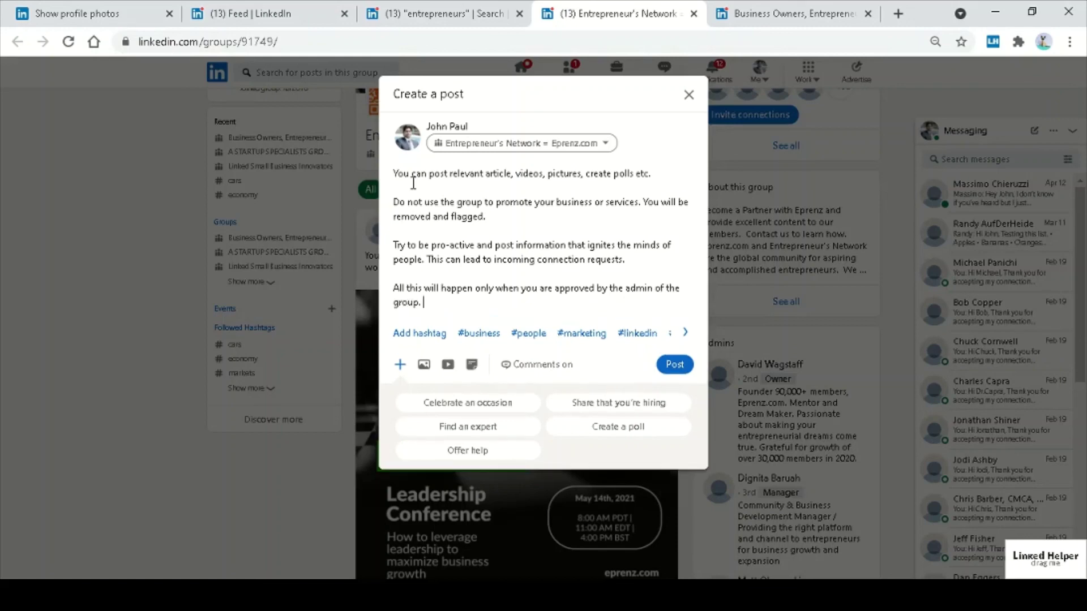
# - Finish the fourth paragraph with "Once made the join request. Wait to hear from the admin."
pyautogui.write('Once made the')
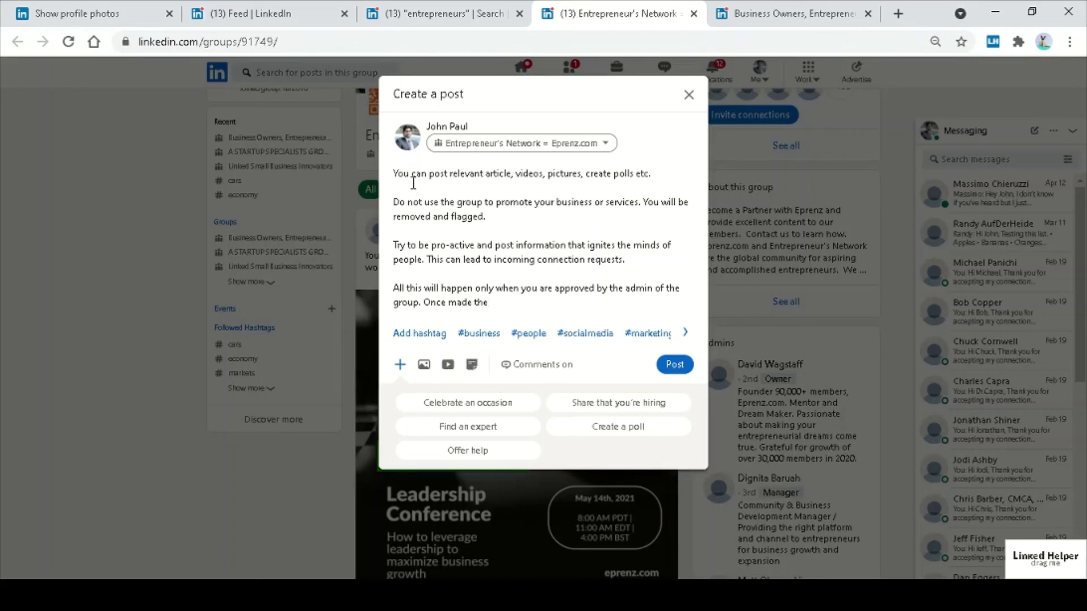
pyautogui.write(' join request. Wait to hear')
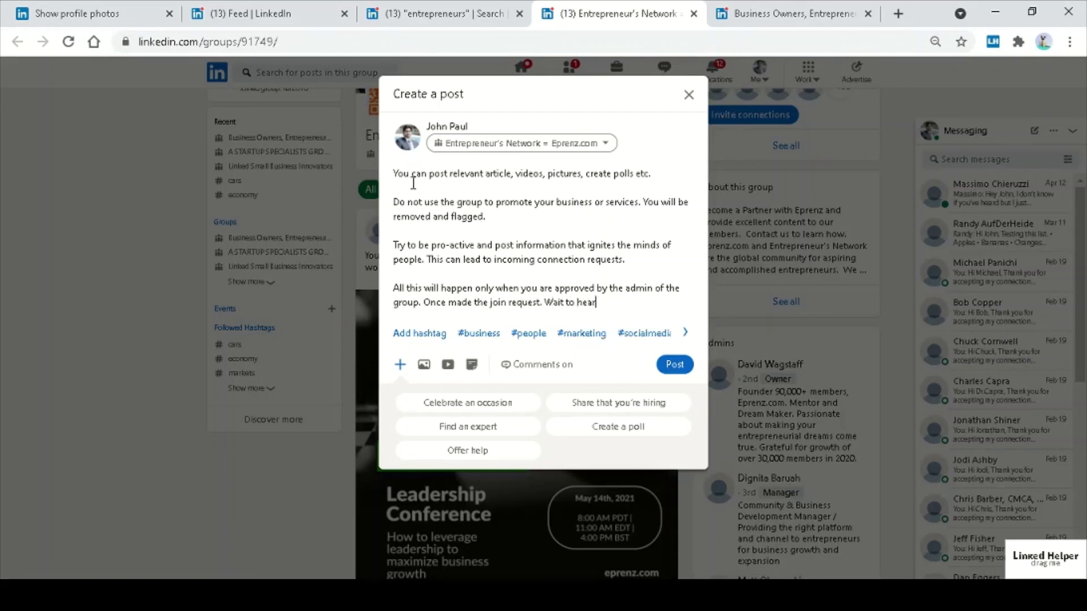
pyautogui.write(' from the admin.')
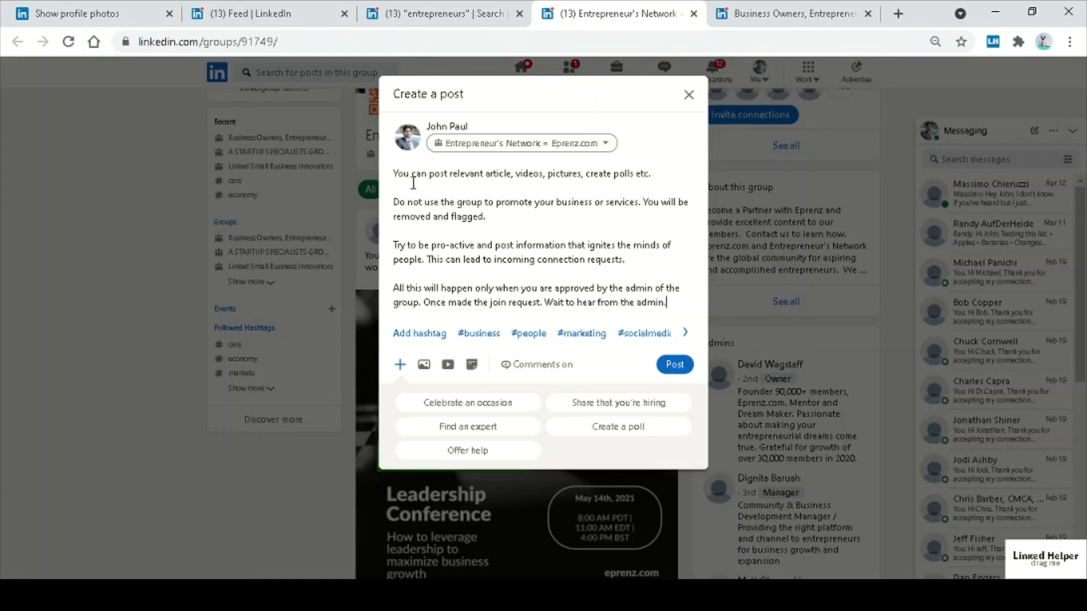